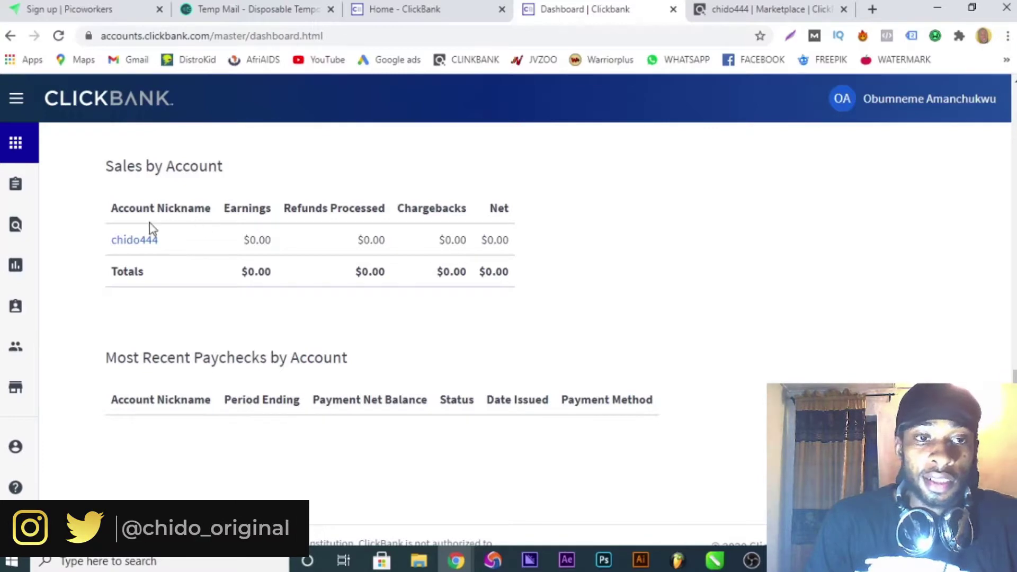
Browse the ClickBank Marketplace's top-ranked products, such as PROVEN at $153.62 average per conversion.
left_click(763, 11)
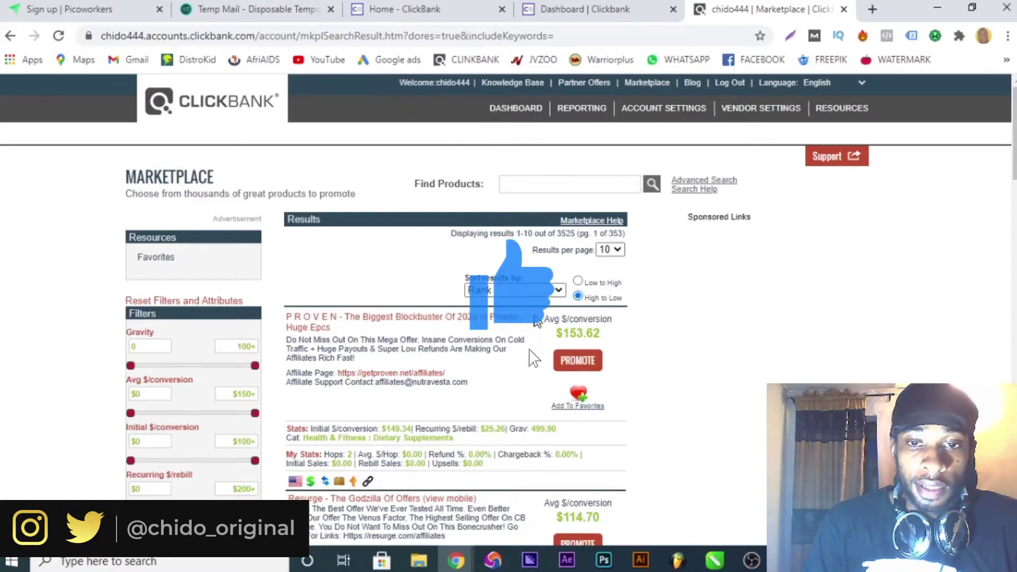
scroll(555, 257, "down", 3)
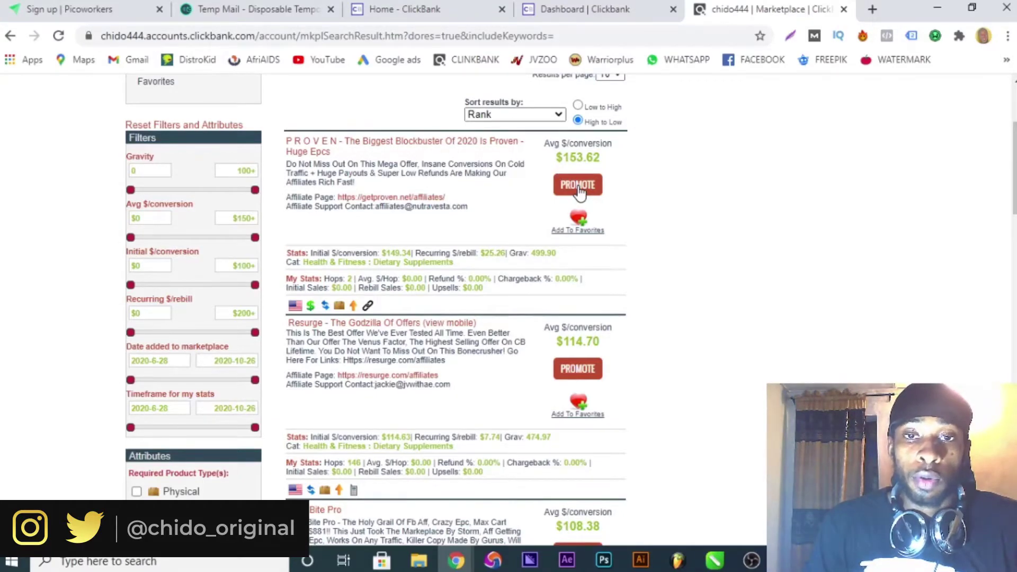
scroll(560, 154, "up", 3)
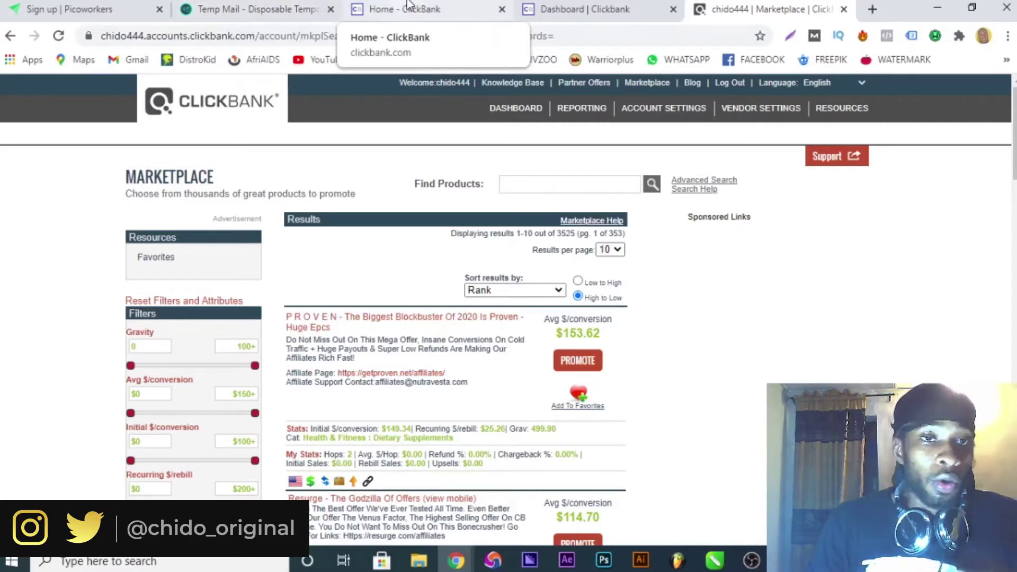
left_click(18, 5)
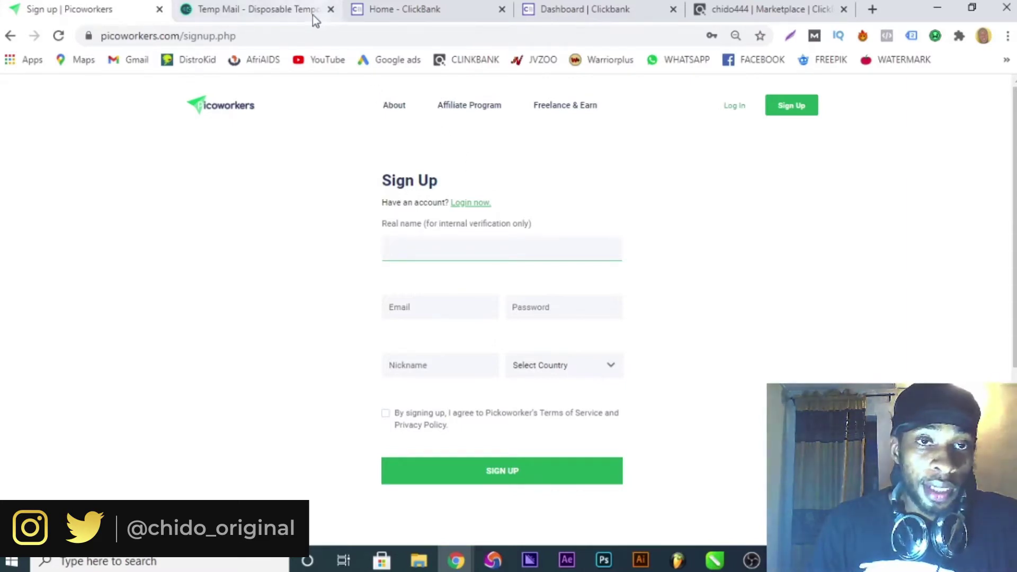
Copy the disposable address shown on the Temp Mail page.
left_click(262, 8)
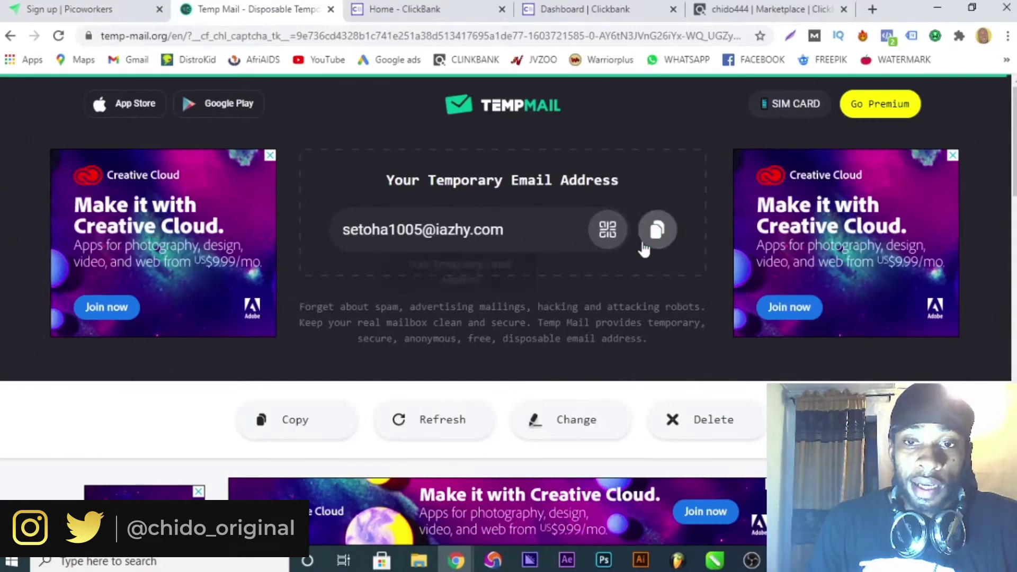
left_click(657, 237)
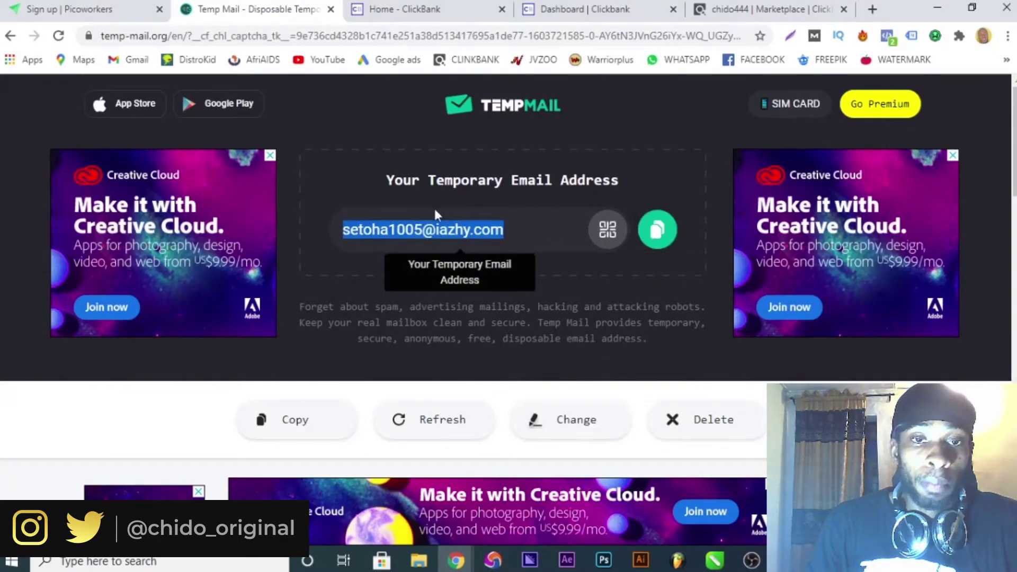
Paste the temporary address into the sign-up Email field, clearing it from Real name.
left_click(42, 7)
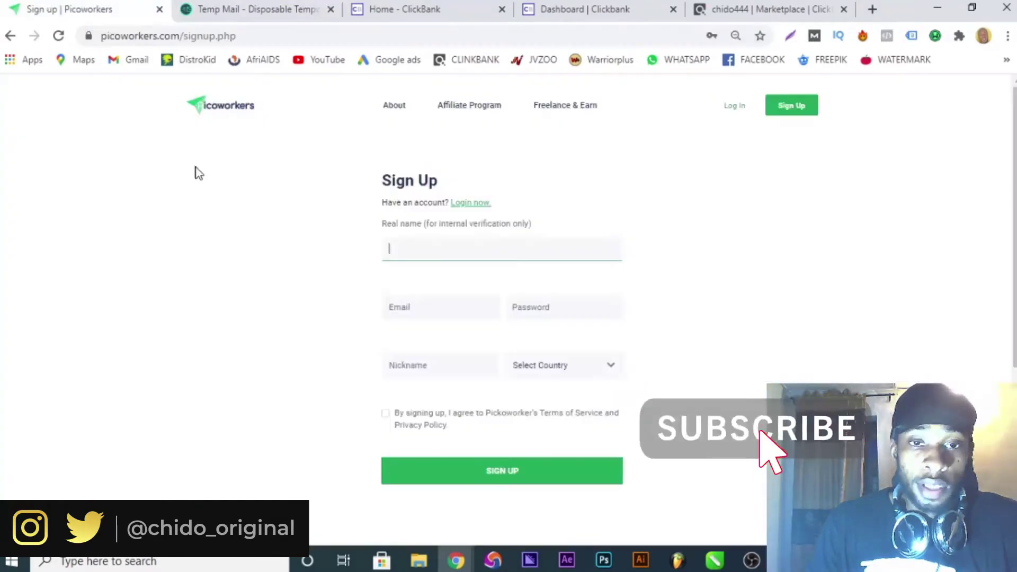
key("ctrl+v")
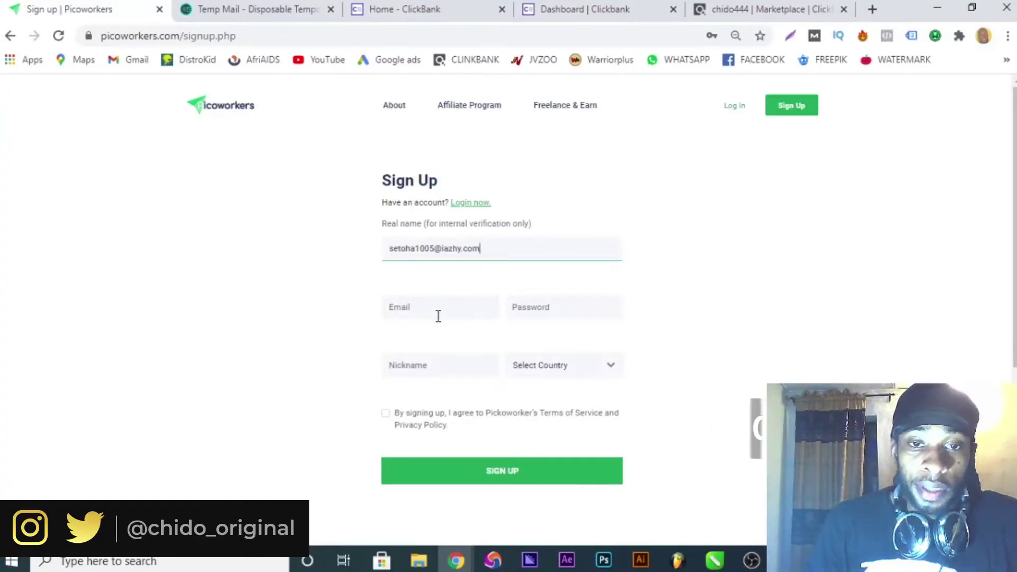
left_click_drag(486, 245, 254, 250)
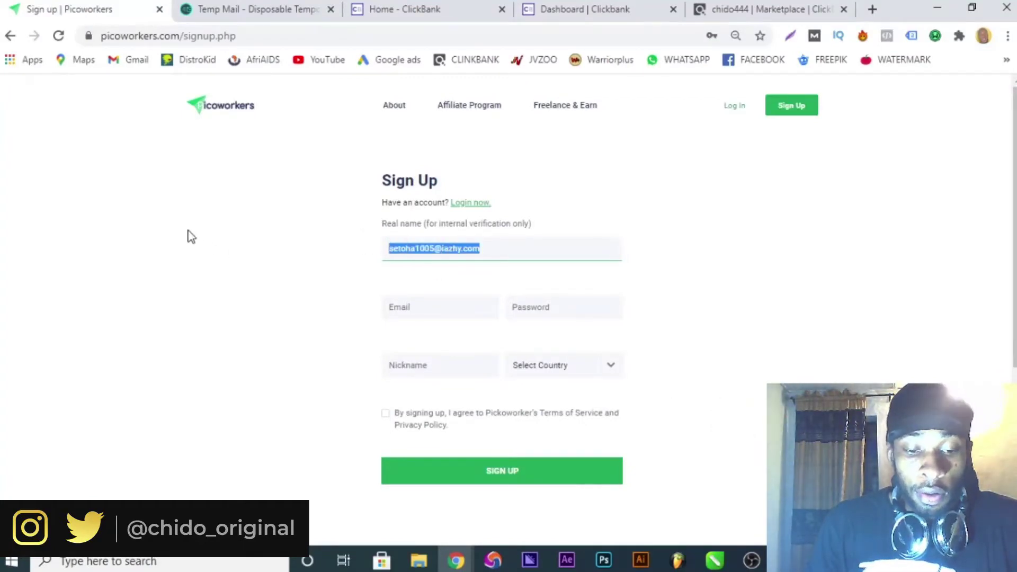
key("BackSpace")
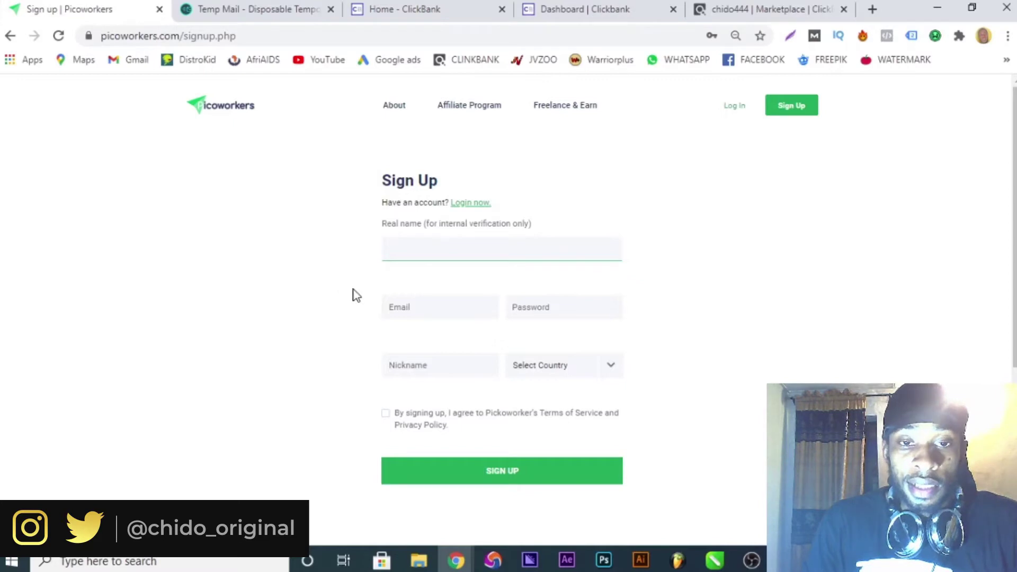
left_click(385, 298)
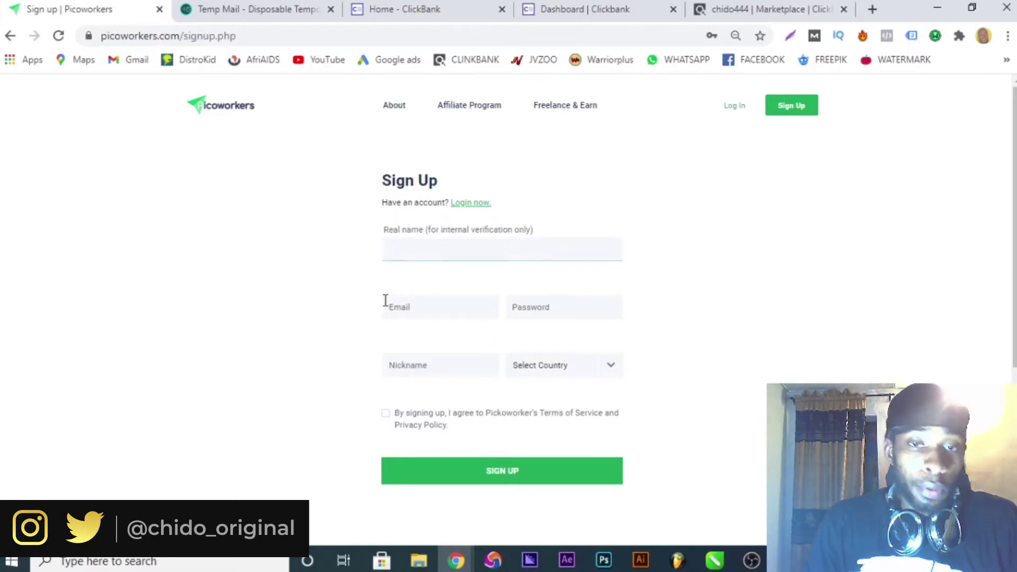
left_click(398, 304)
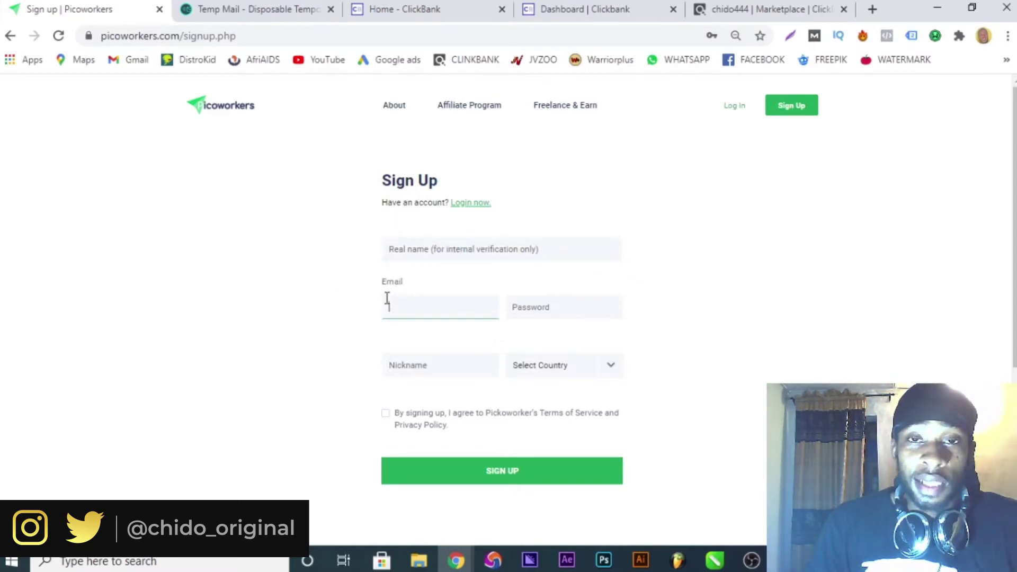
key("ctrl+v")
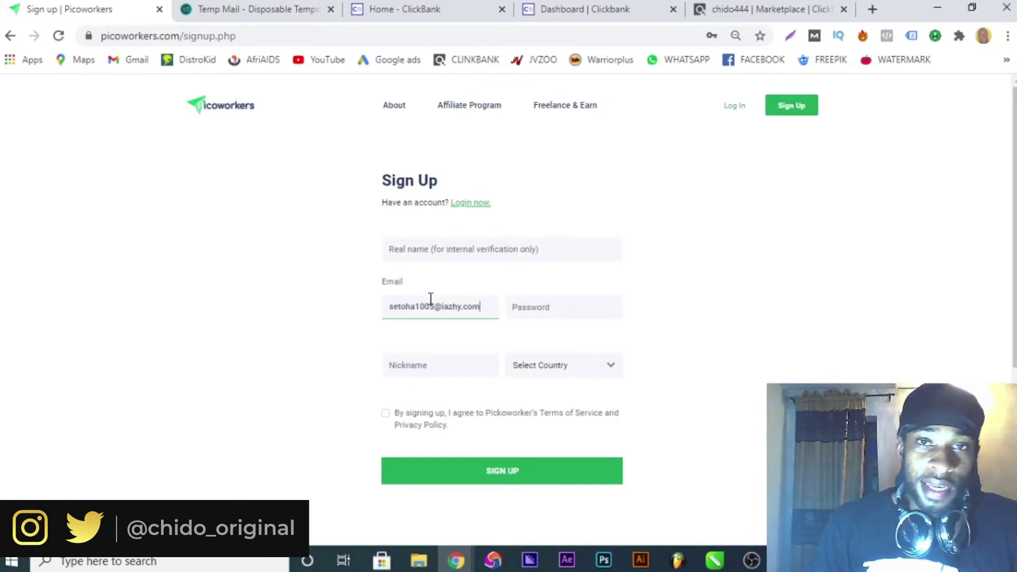
Enter an account password and a nickname on the sign-up form.
left_click(561, 309)
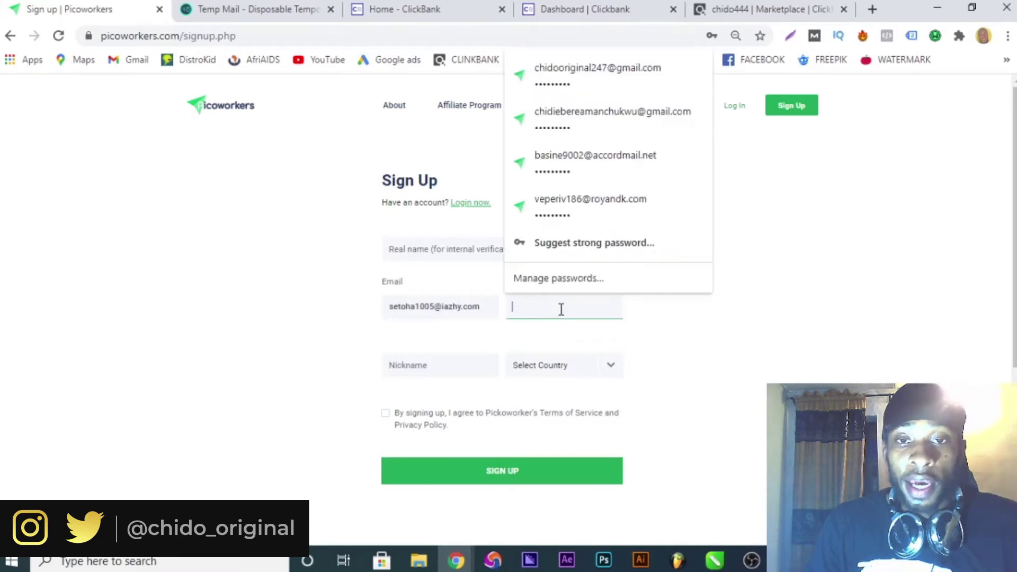
type("••")
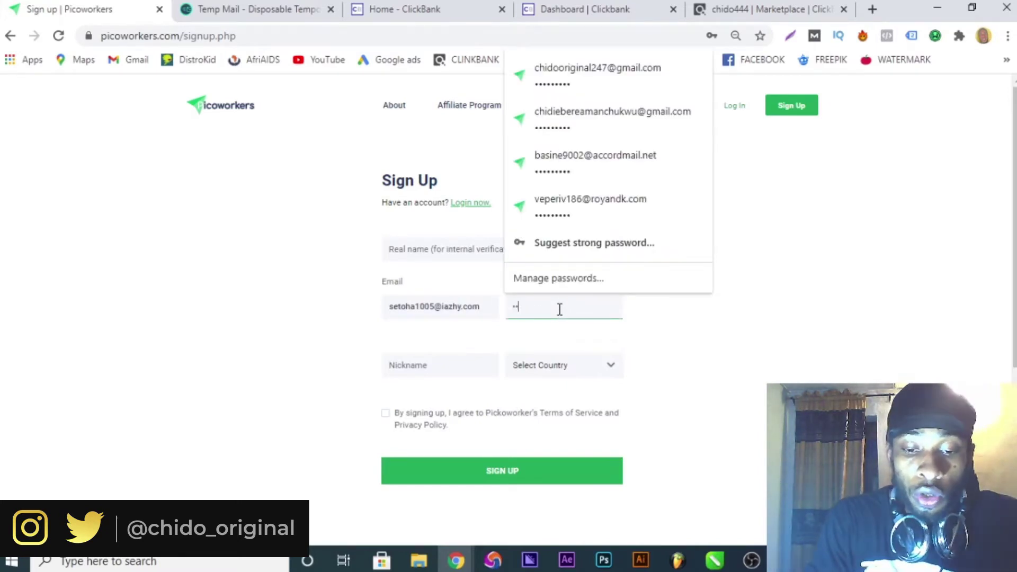
type("••••••")
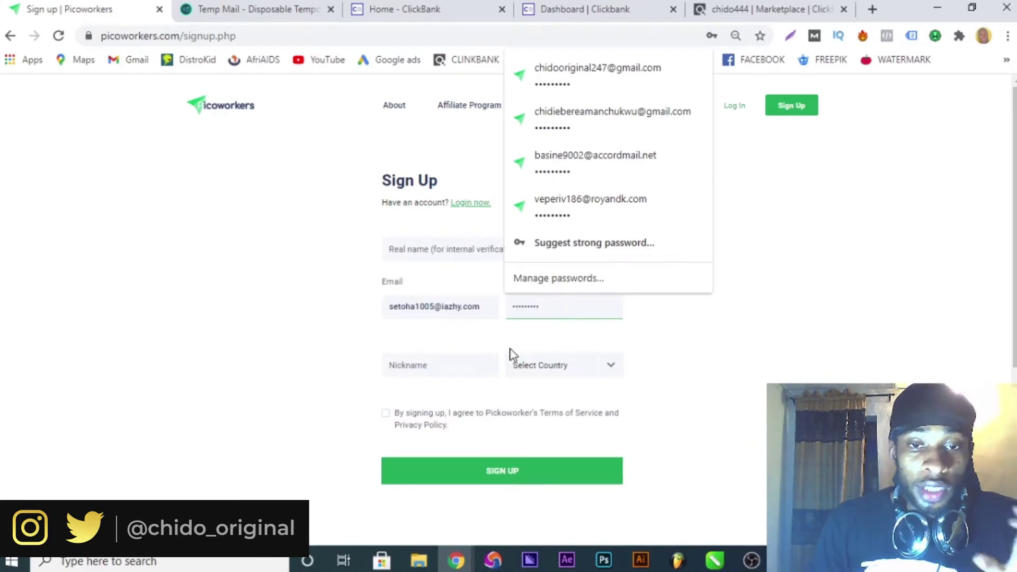
left_click(469, 360)
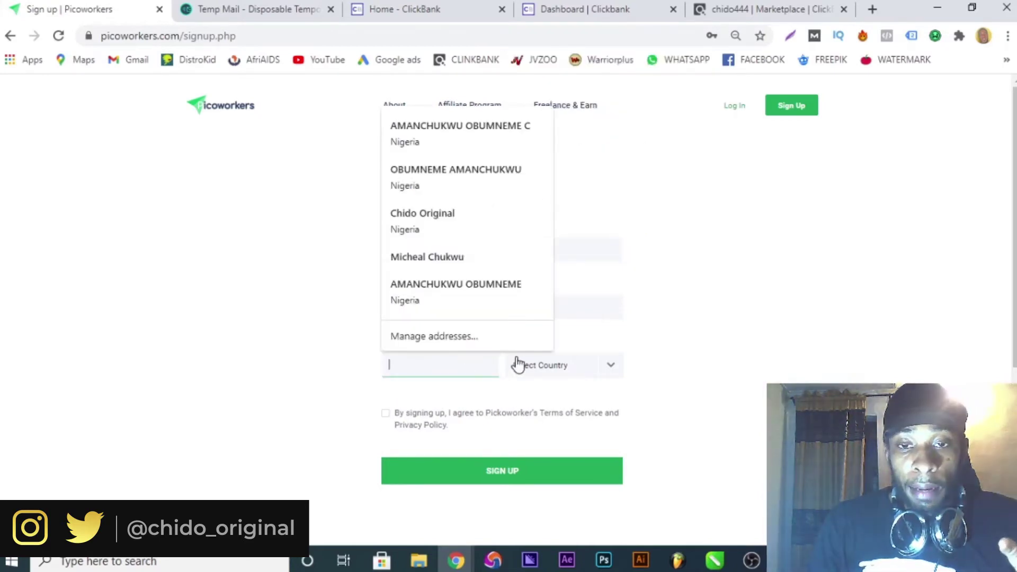
left_click(697, 352)
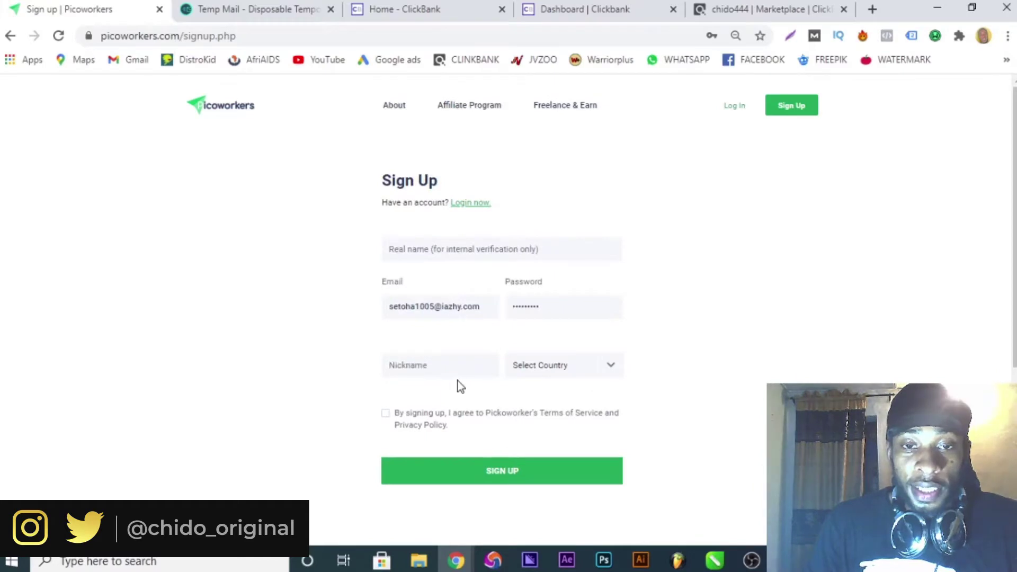
left_click(464, 369)
type("mike222")
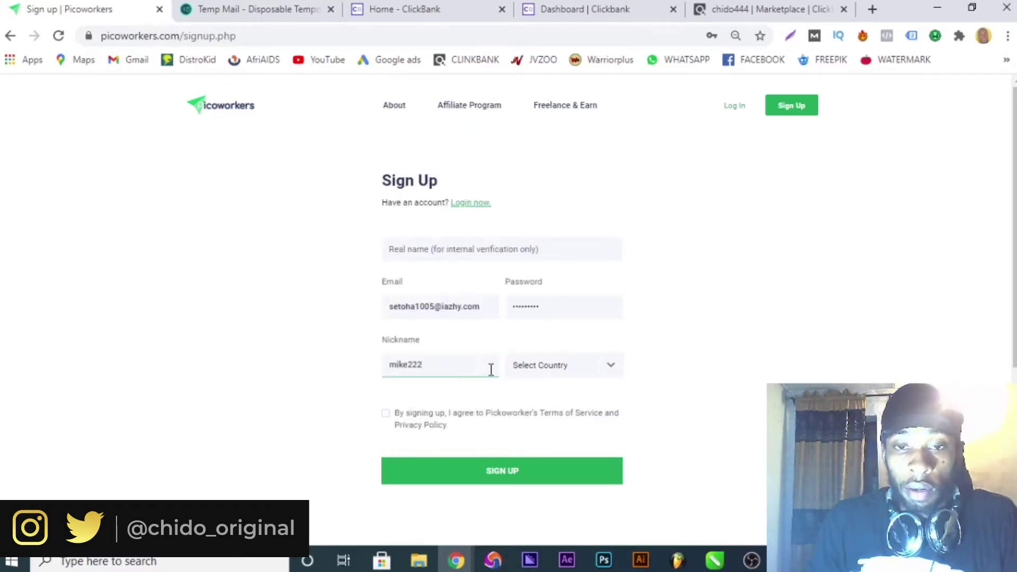
Select Nigeria as the country and accept the terms and privacy policy.
left_click(514, 362)
scroll(550, 435, "down", 5)
scroll(551, 437, "down", 20)
scroll(551, 469, "down", 5)
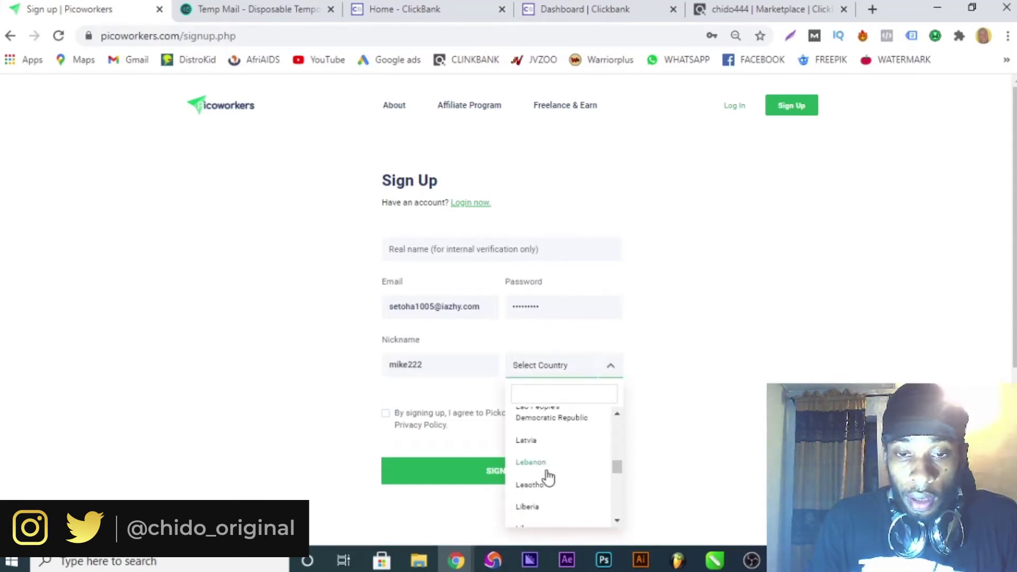
scroll(548, 477, "down", 3)
scroll(544, 497, "down", 3)
scroll(544, 493, "down", 3)
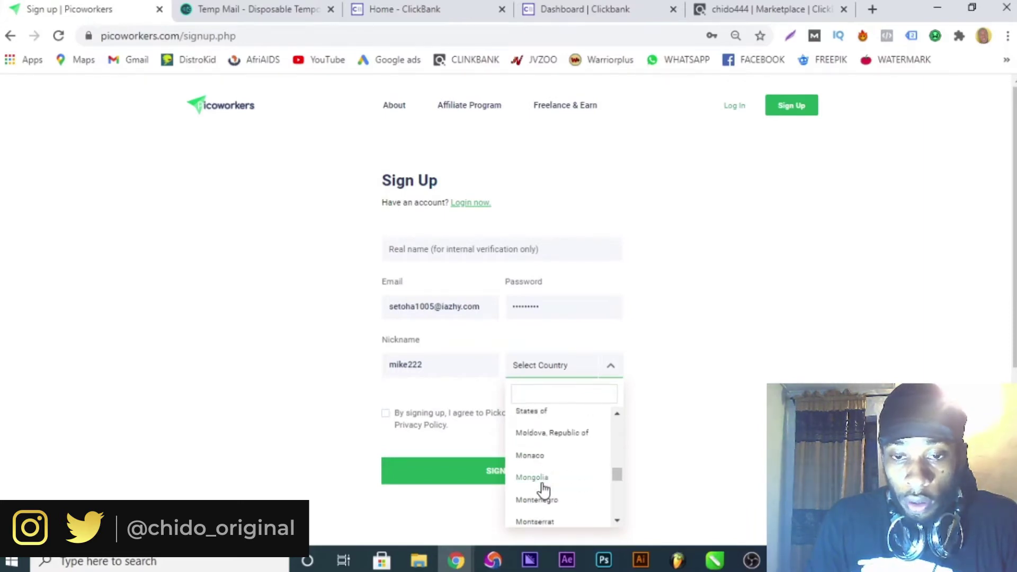
scroll(544, 490, "down", 3)
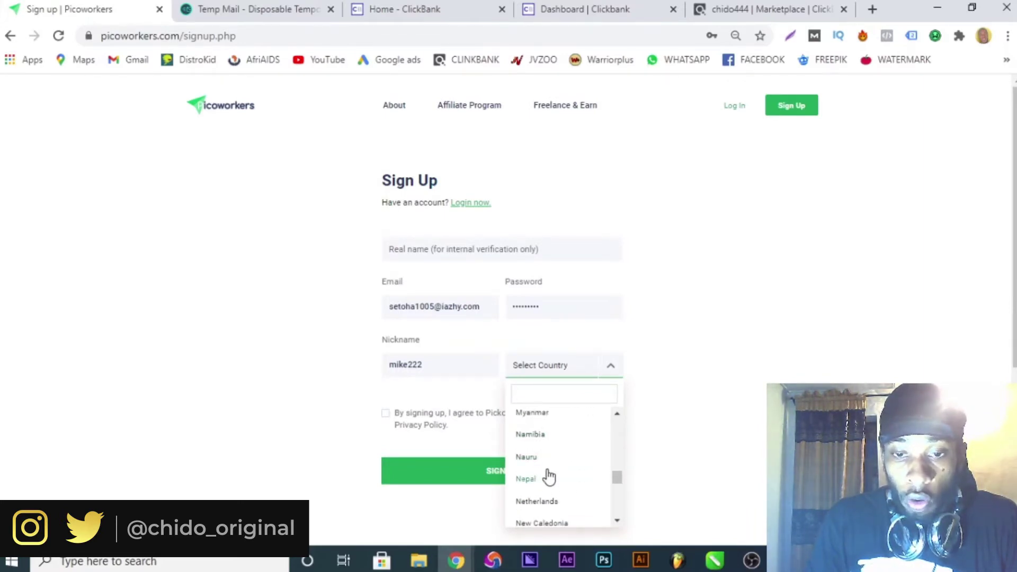
scroll(548, 475, "down", 3)
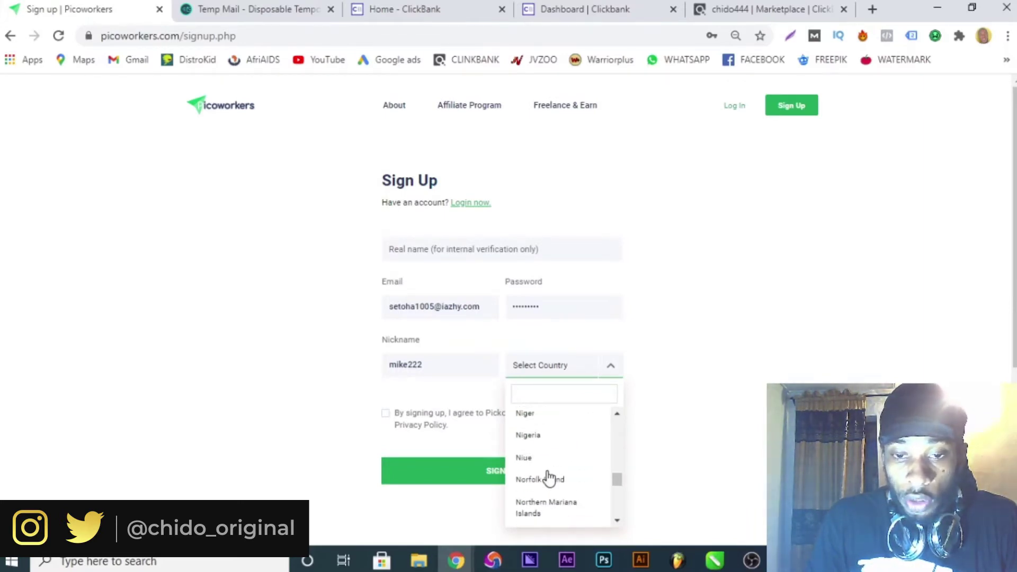
left_click(552, 436)
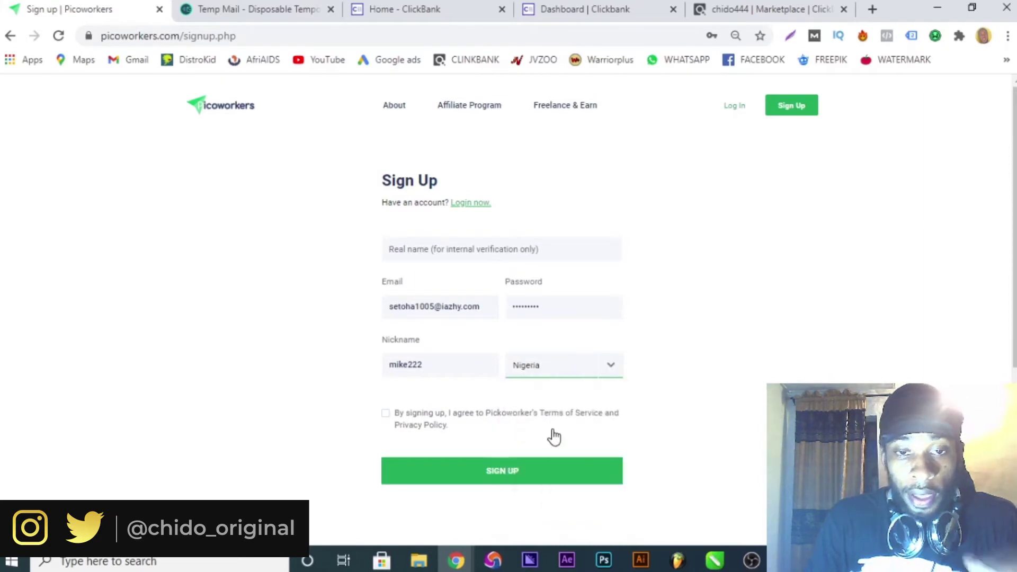
double_click(414, 426)
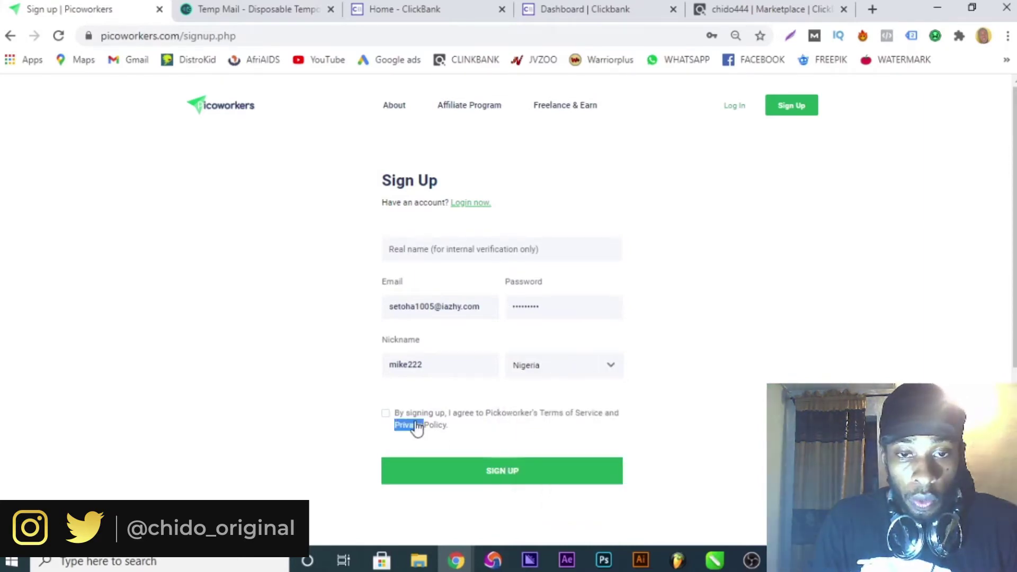
left_click(386, 419)
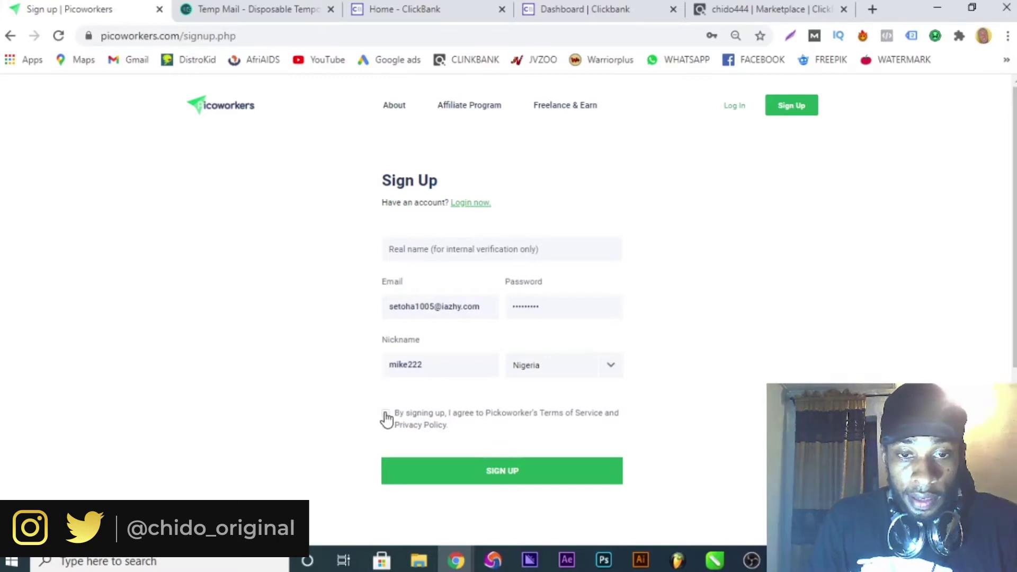
Fill in the real name and submit the sign-up form.
left_click(439, 256)
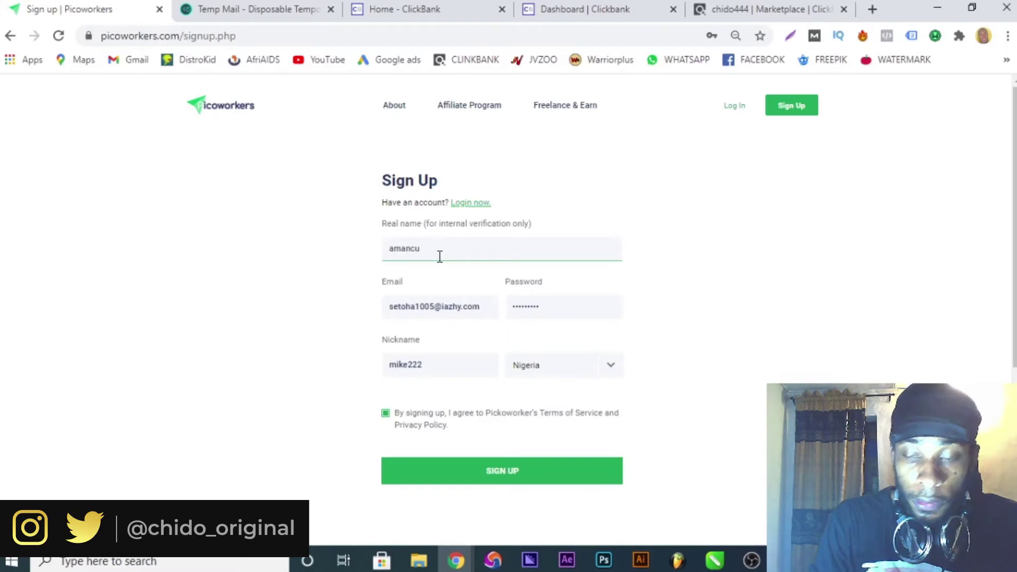
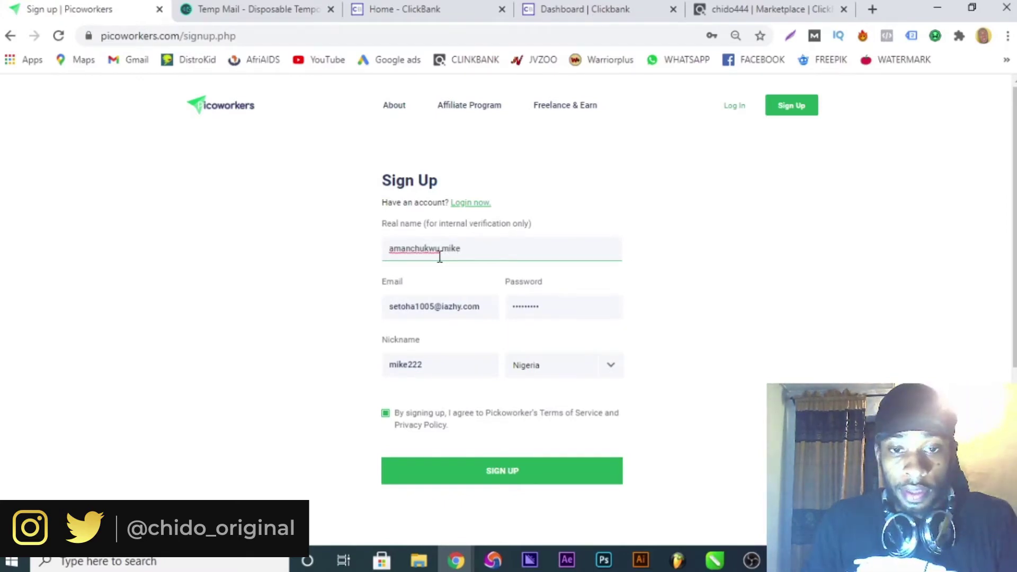
left_click(541, 477)
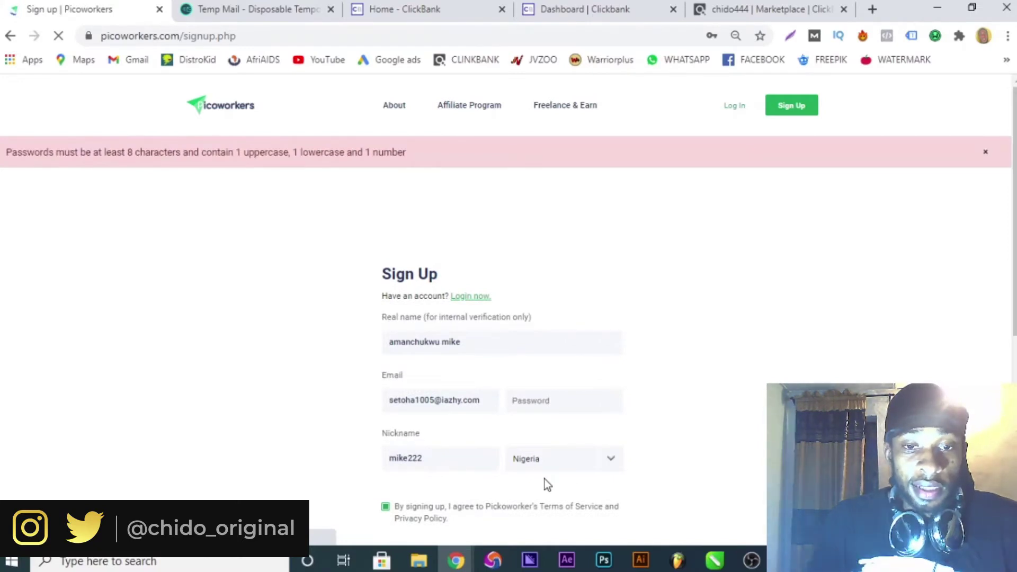
Resubmit the sign-up with a rule-compliant password and dismiss the save-password prompt.
left_click(567, 401)
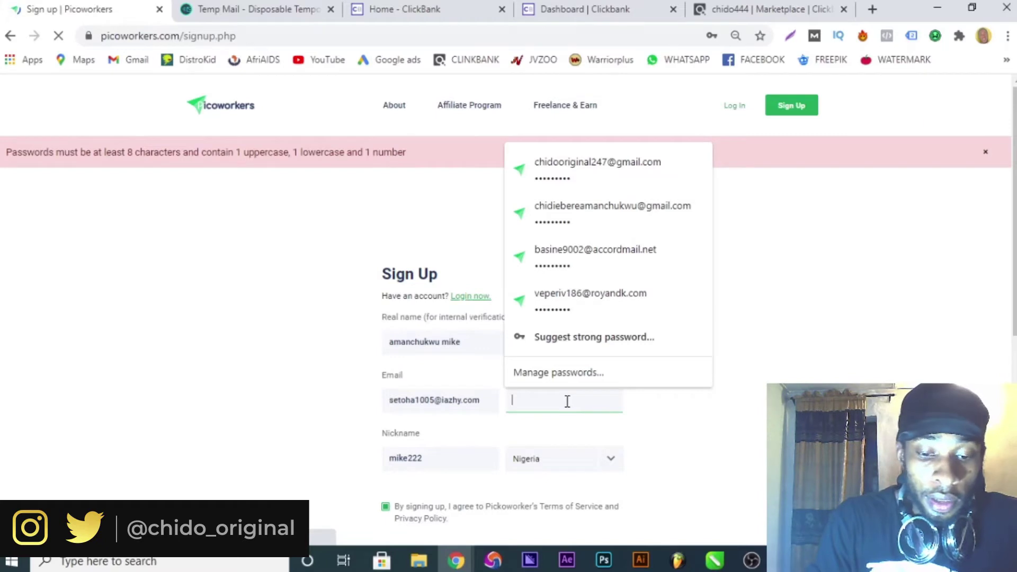
type("••••••")
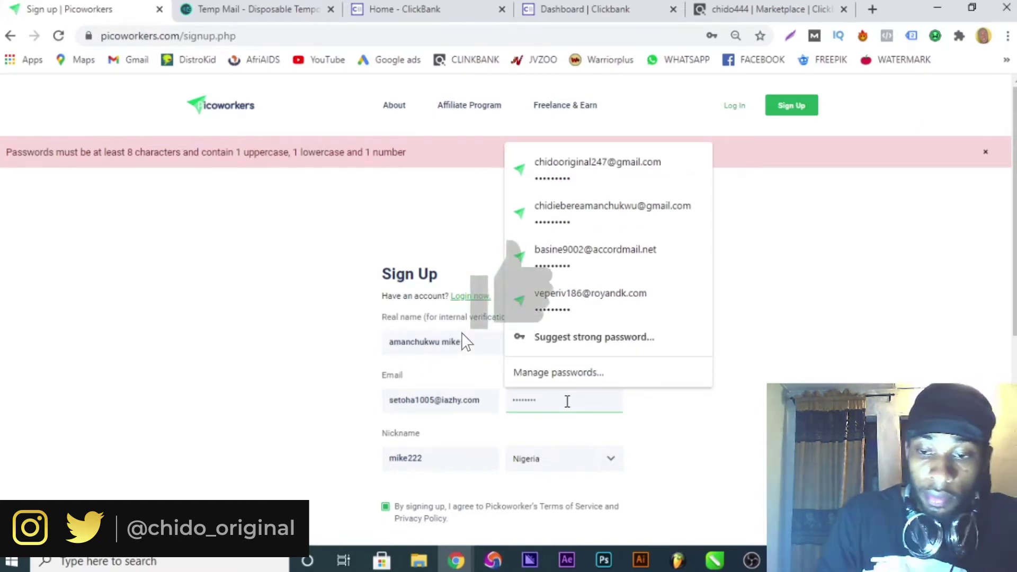
type("•")
scroll(565, 408, "down", 3)
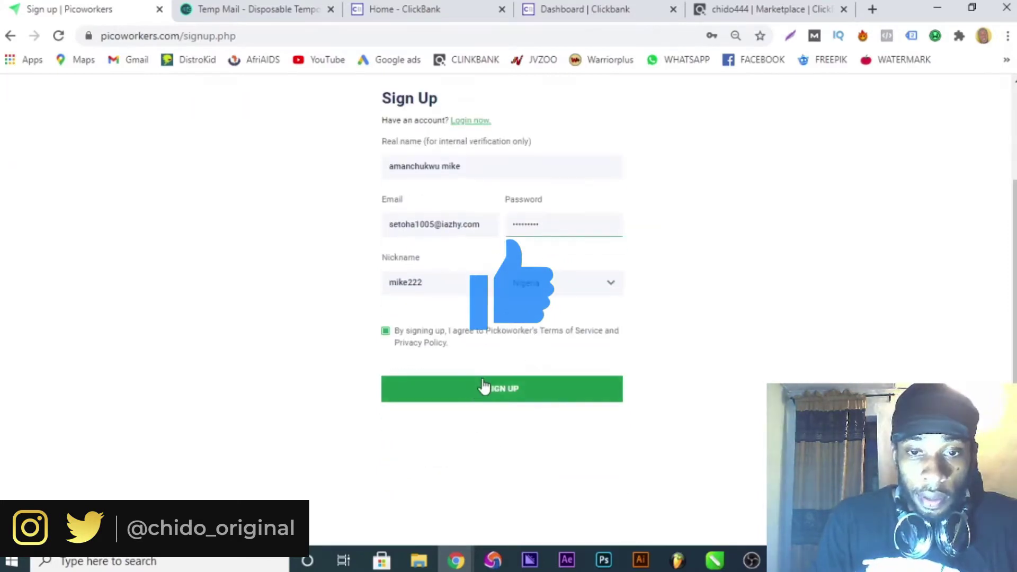
left_click(487, 398)
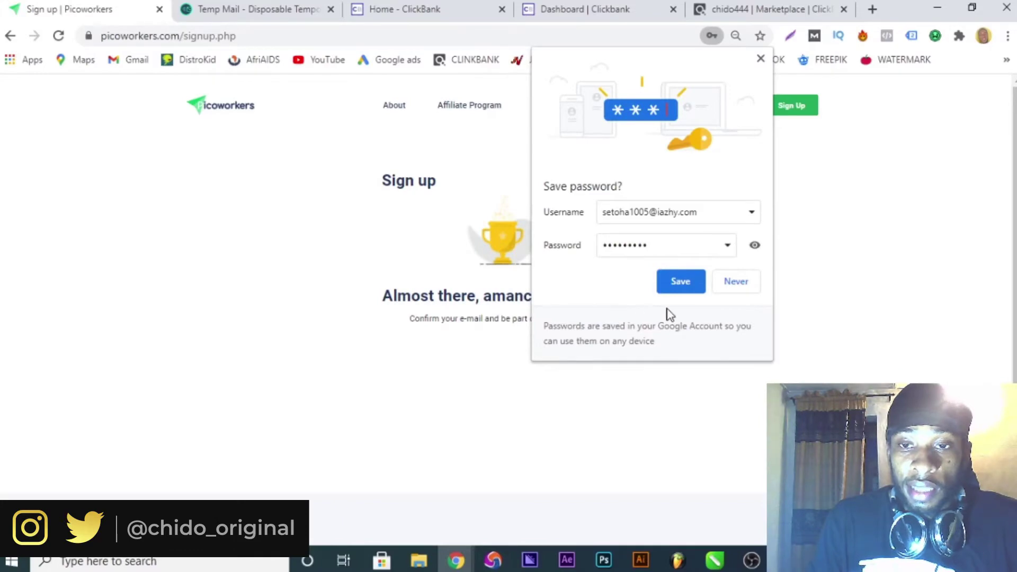
left_click(682, 285)
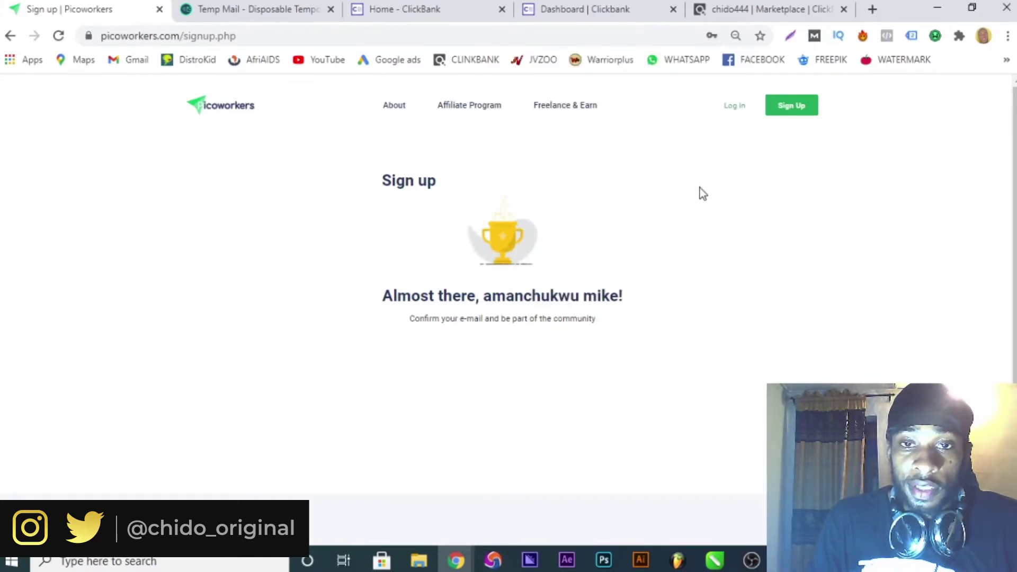
left_click(245, 14)
Open the Welcome to Picoworkers e-mail and select its activation URL.
scroll(602, 435, "down", 5)
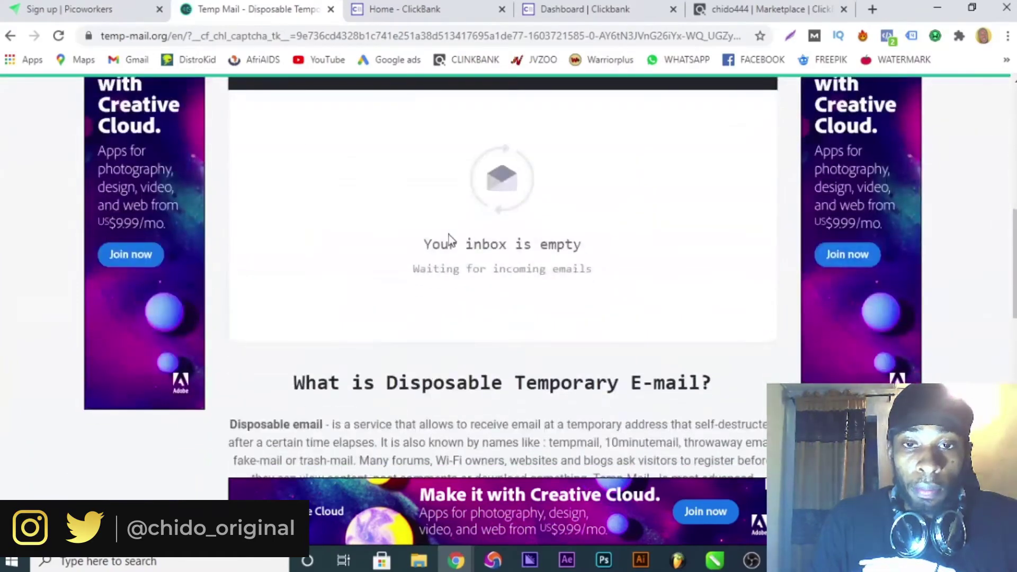
left_click(290, 119)
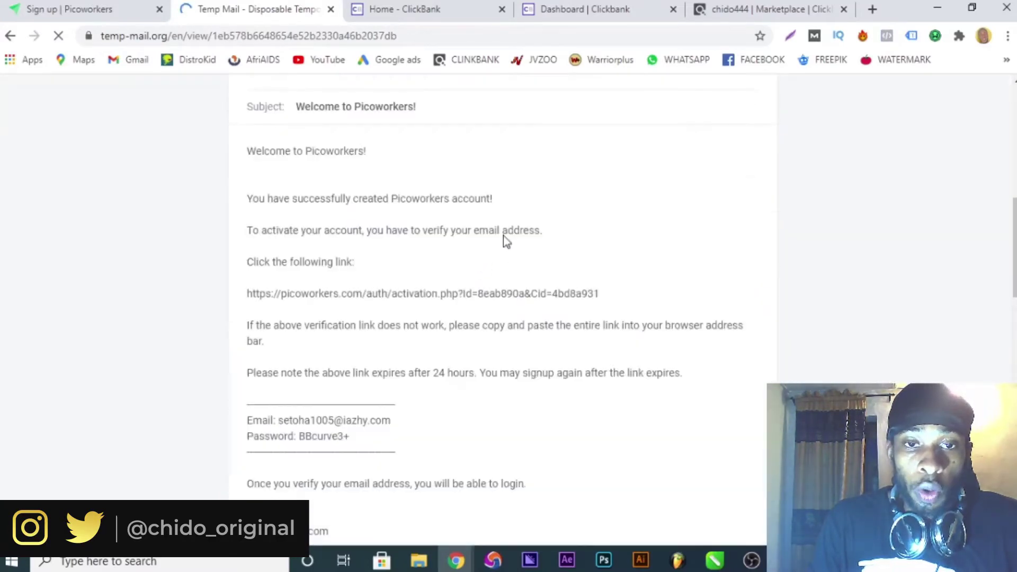
scroll(371, 270, "down", 3)
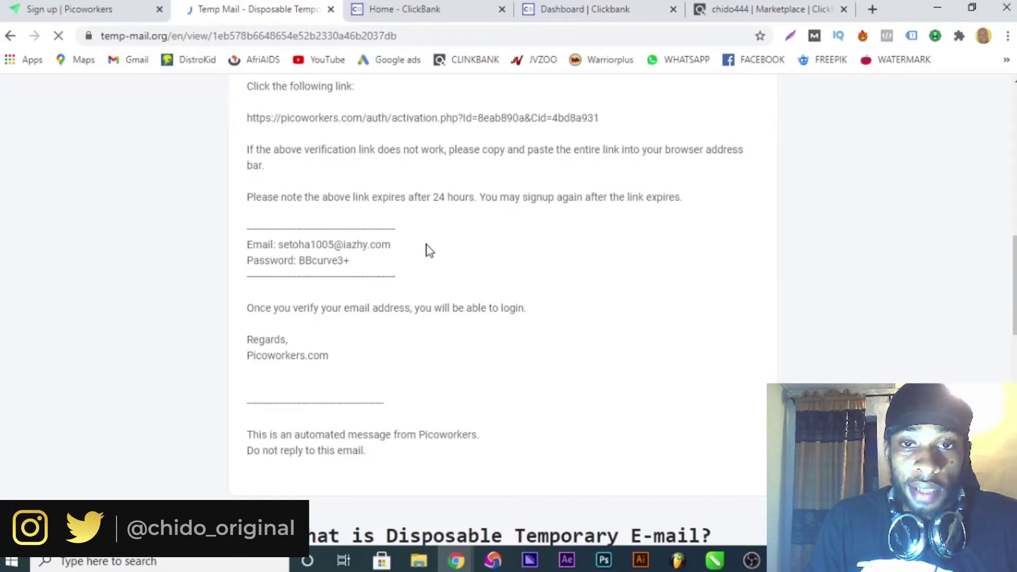
scroll(434, 254, "up", 3)
left_click_drag(245, 299, 600, 306)
key("ctrl+c")
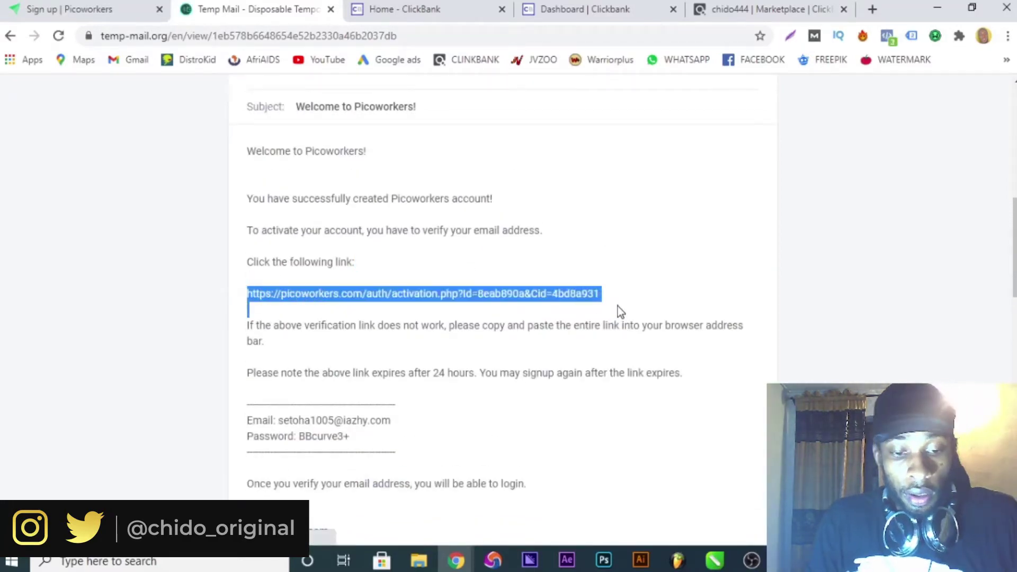
left_click(132, 6)
Load the pasted activation link in the address bar, then start a new job with POST JOB.
left_click(242, 36)
key("ctrl+v")
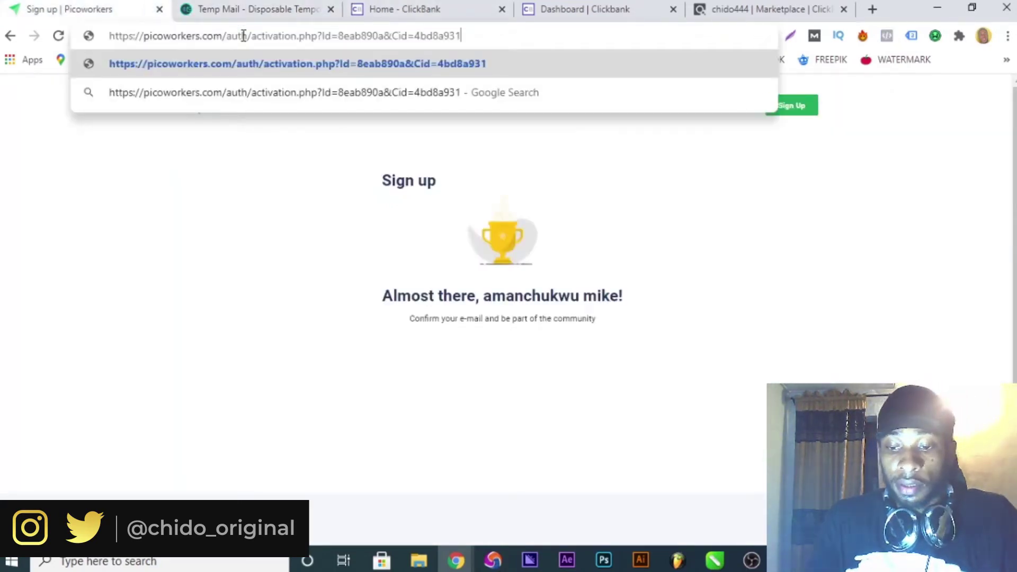
key("Return")
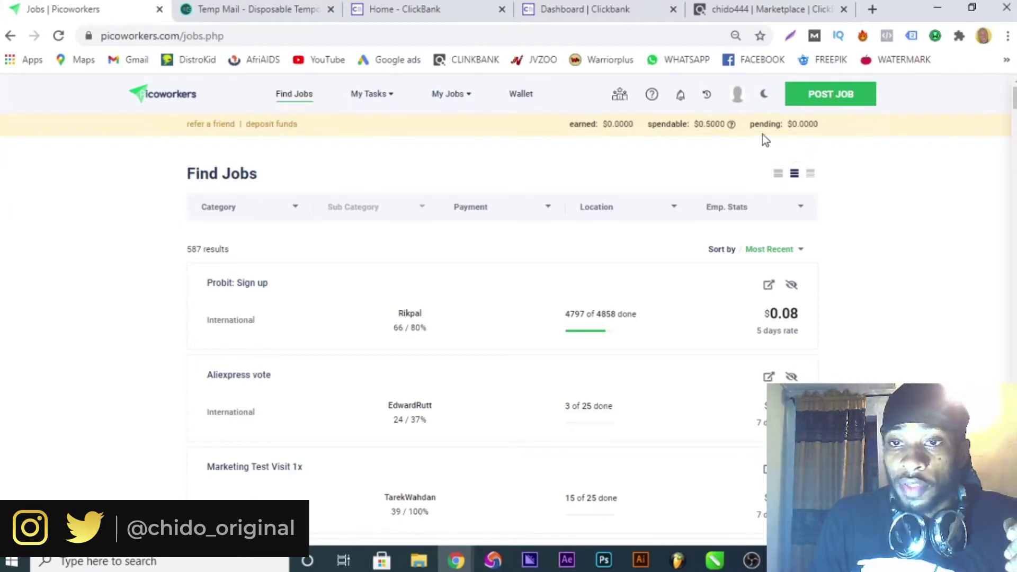
left_click(843, 95)
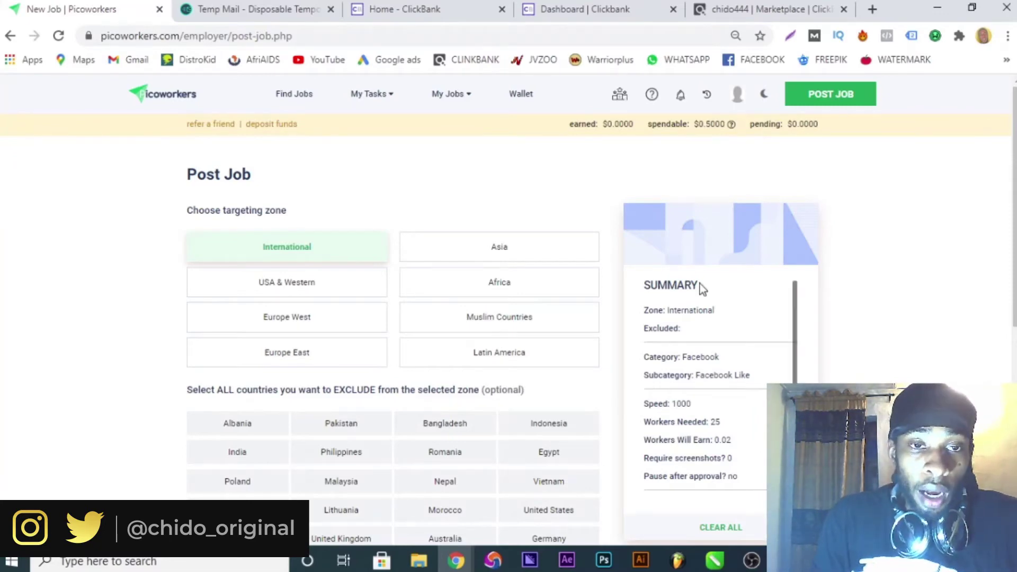
Choose USA & Western, exclude United States, New Zealand, Canada and Australia, and keep United Kingdom included.
left_click(336, 289)
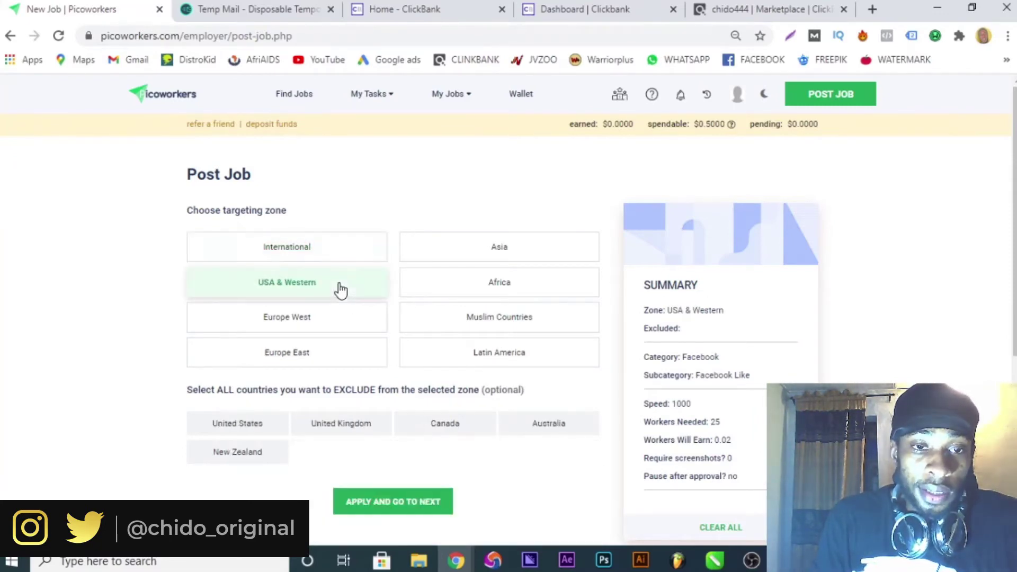
scroll(338, 294, "down", 3)
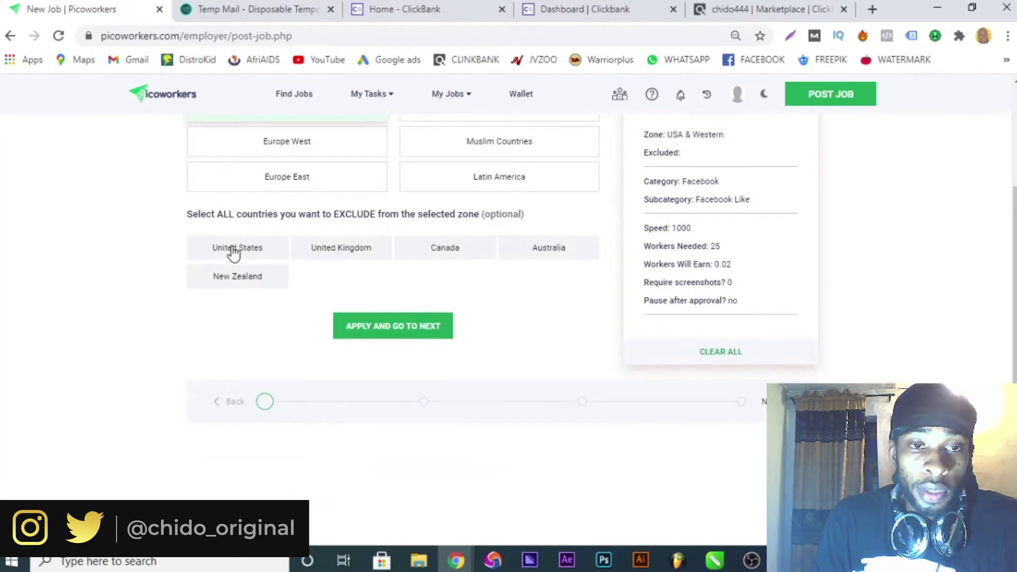
left_click(347, 246)
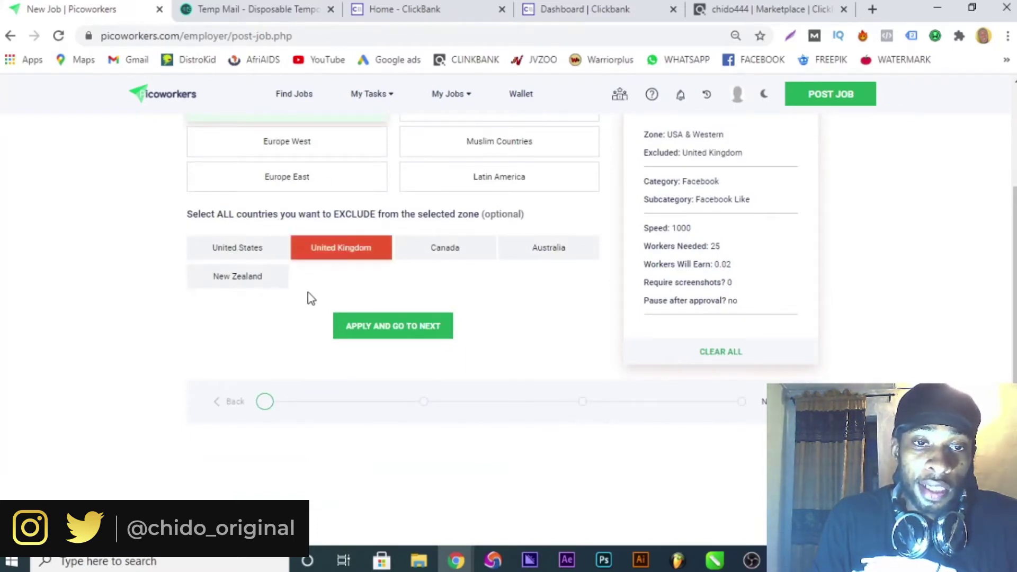
left_click(246, 258)
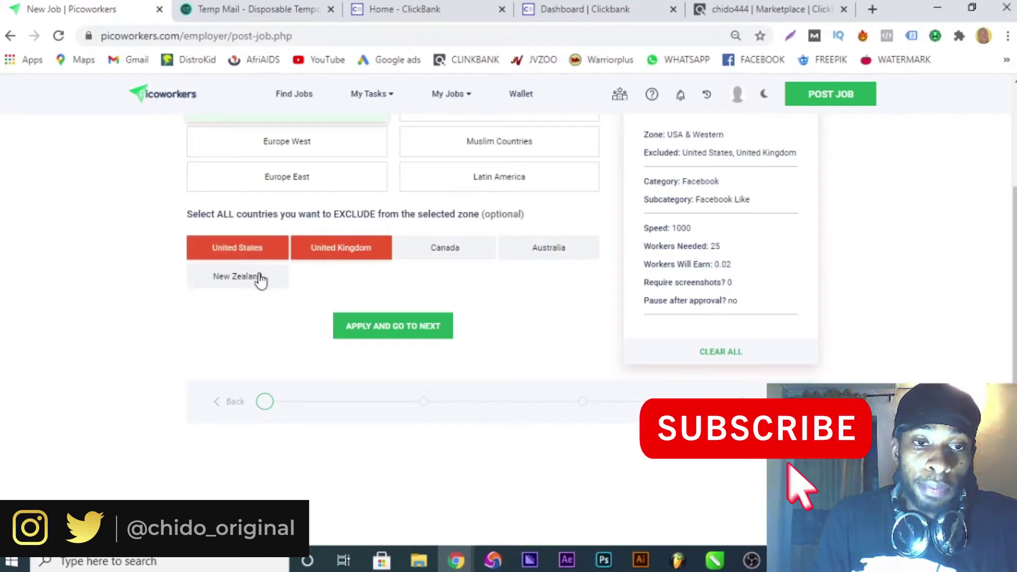
left_click(239, 276)
double_click(353, 249)
left_click(366, 258)
left_click_drag(436, 257, 550, 238)
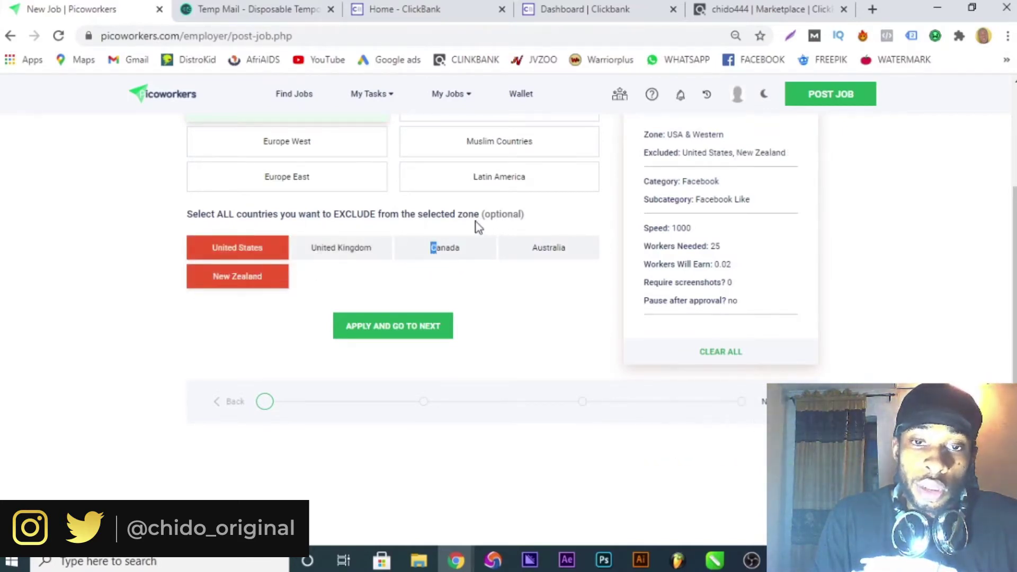
left_click(483, 257)
left_click(547, 253)
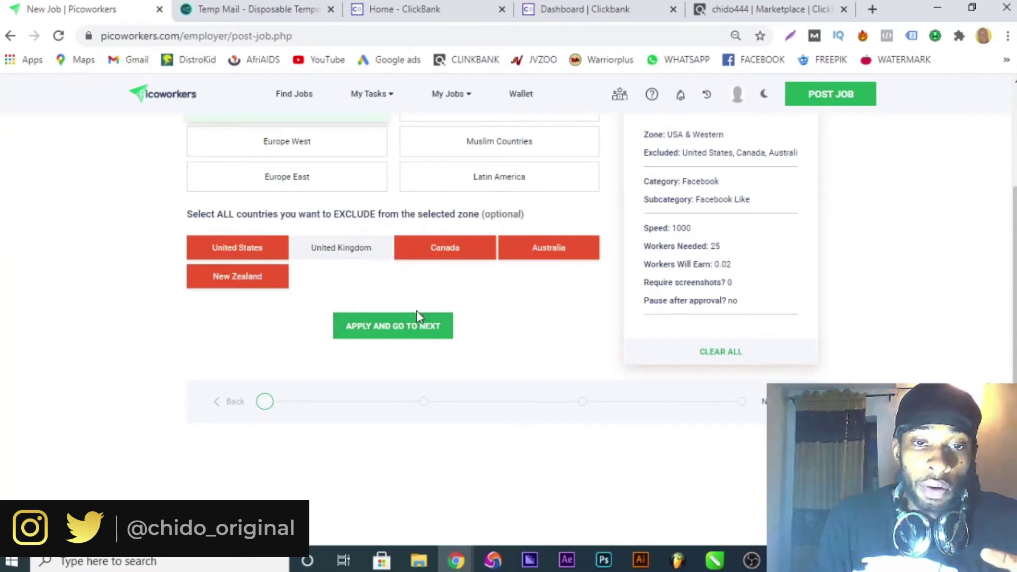
left_click(424, 332)
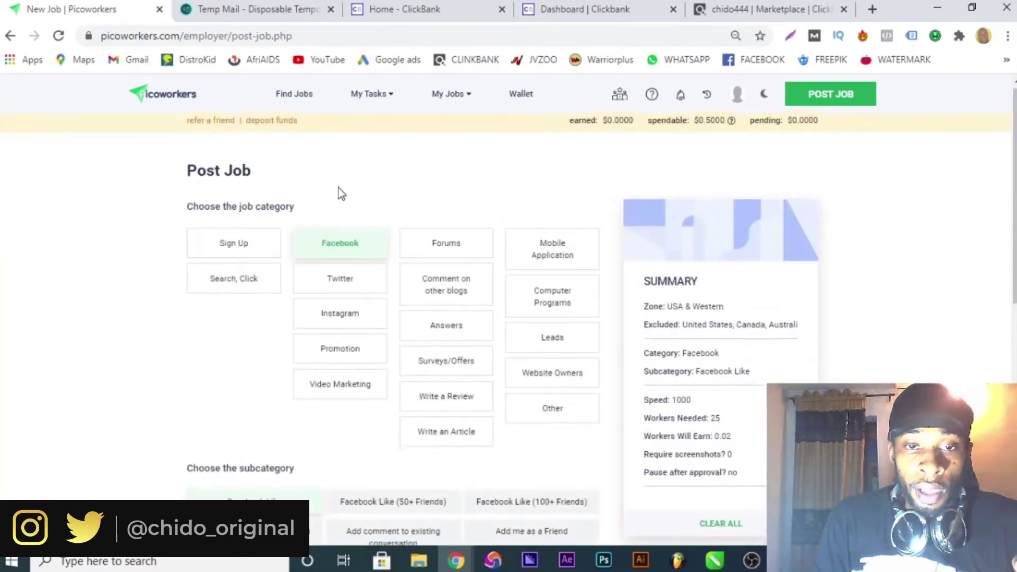
Set the job category to Sign Up with the Simple Sign up subcategory and apply.
scroll(339, 188, "down", 3)
scroll(449, 231, "up", 3)
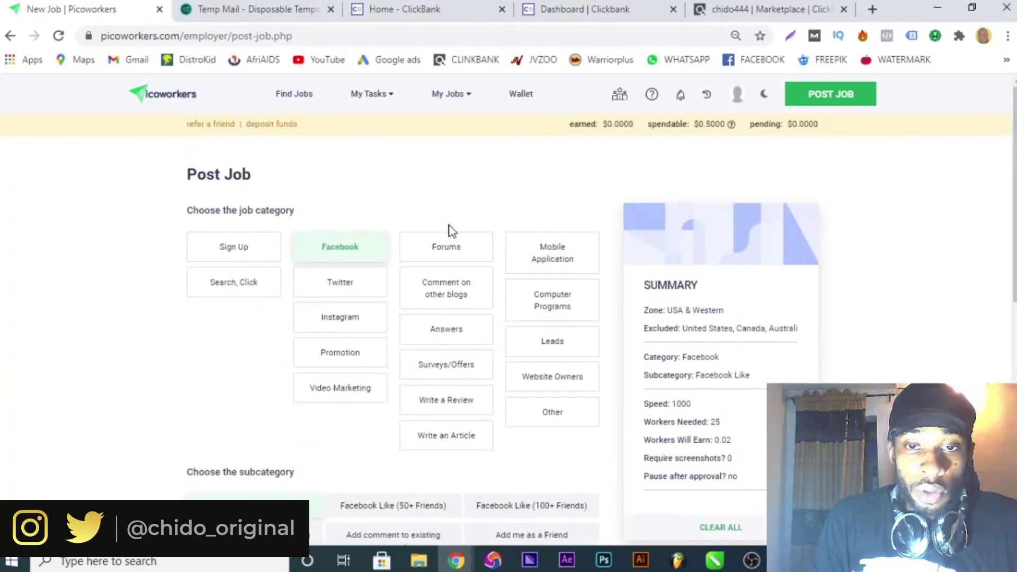
left_click_drag(244, 247, 238, 248)
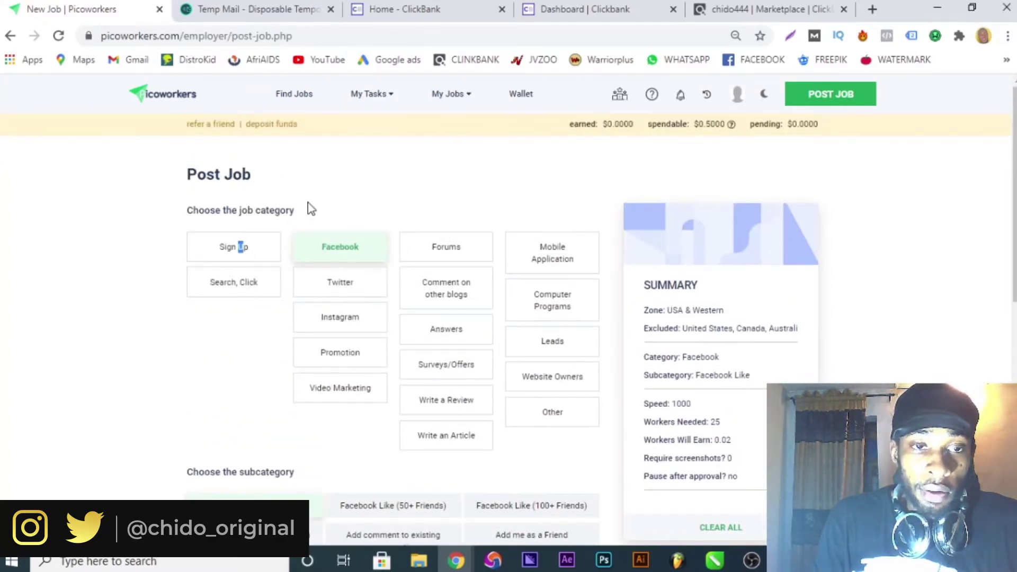
left_click(268, 249)
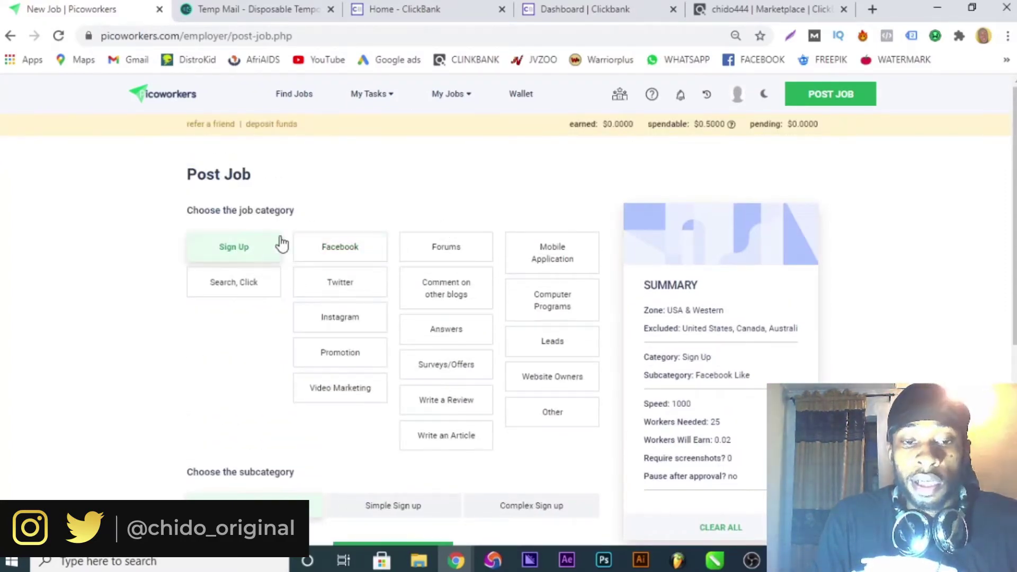
scroll(291, 247, "down", 3)
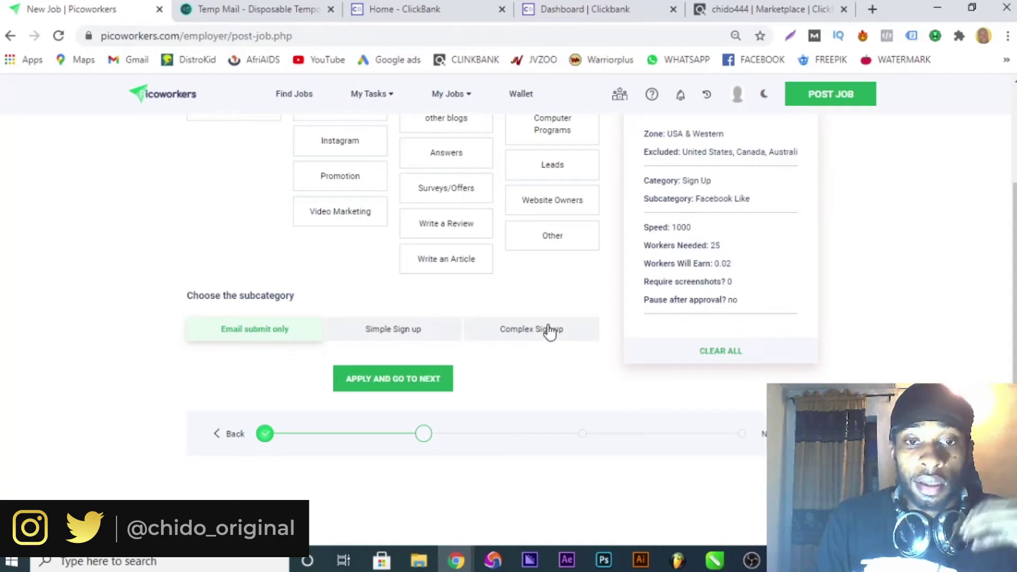
left_click(403, 337)
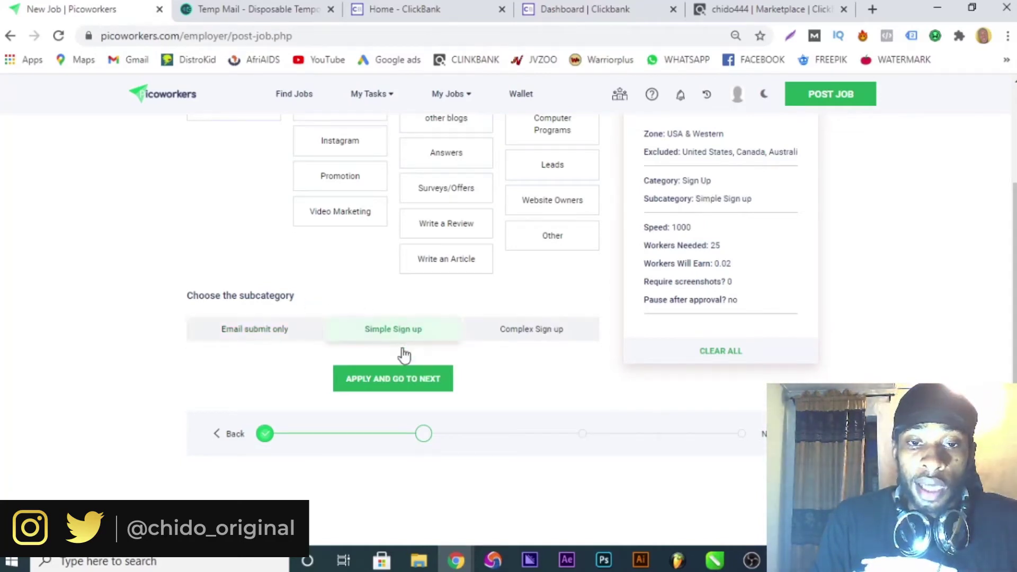
left_click(411, 381)
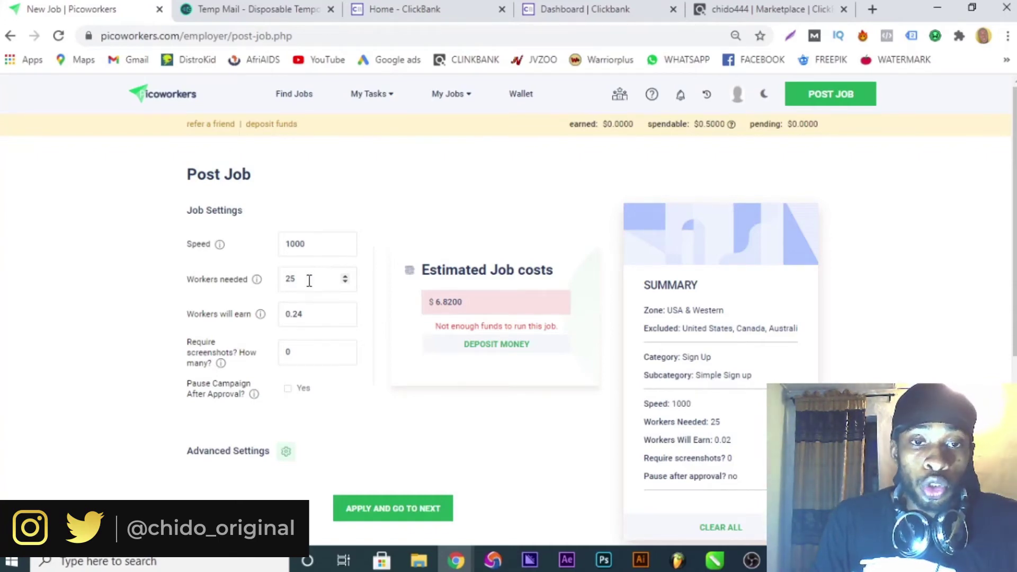
Replace the 0.24 worker earnings with 5, raising the estimated cost to $134.15.
double_click(302, 314)
left_click(264, 337)
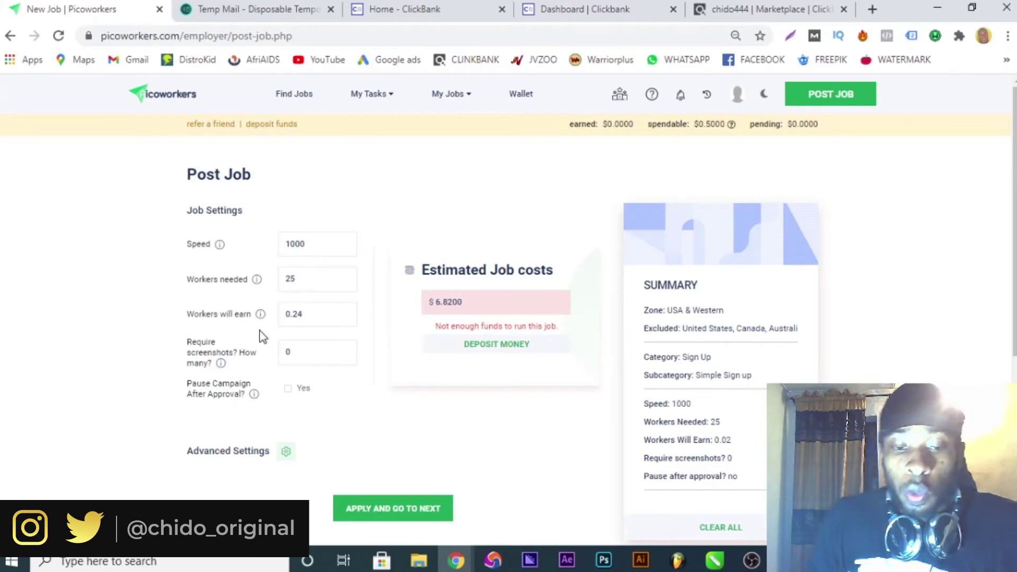
double_click(318, 313)
left_click(286, 315)
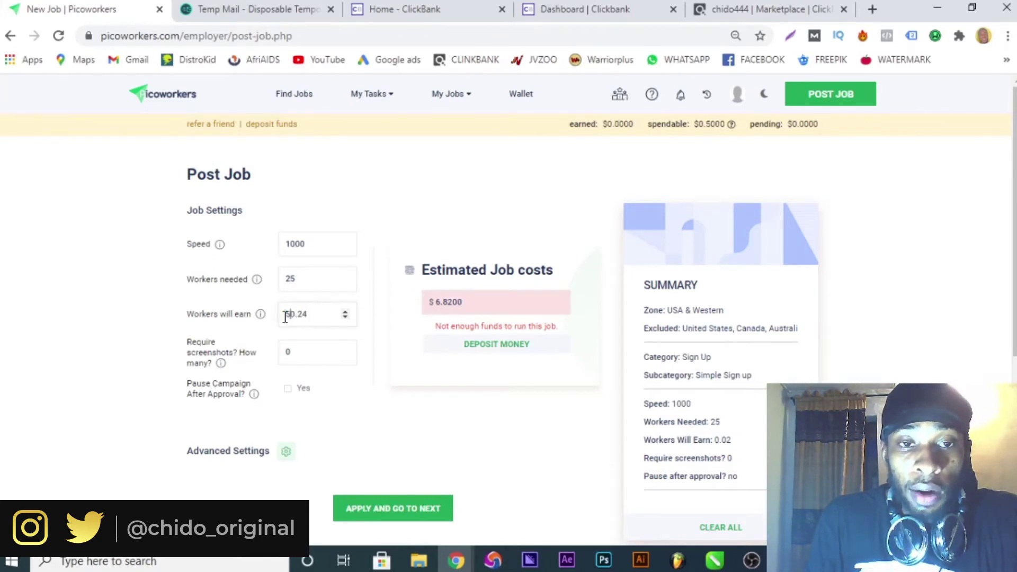
type("5")
left_click_drag(315, 314, 298, 315)
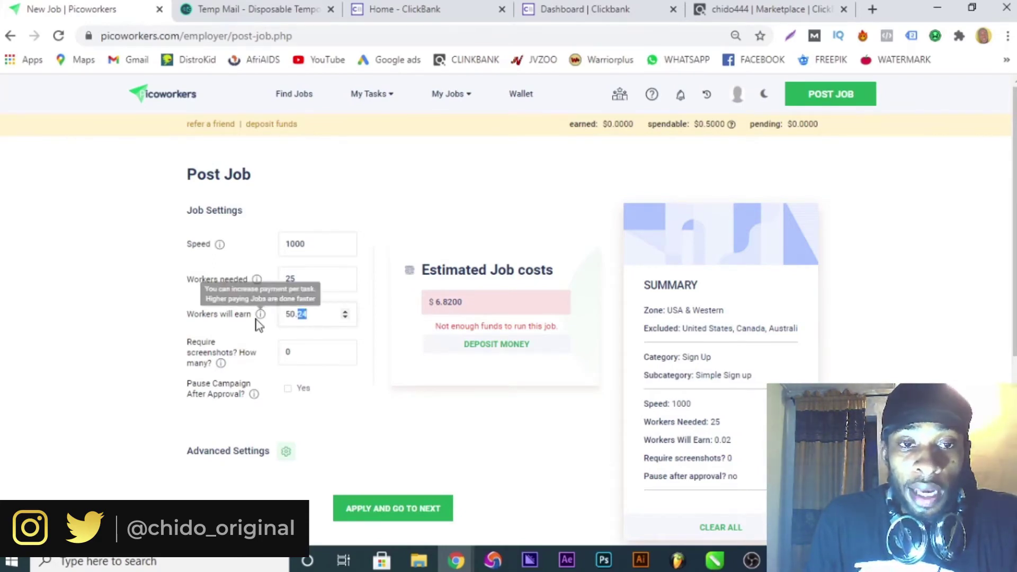
type("2")
key("BackSpace")
key("BackSpace")
key("BackSpace")
key("BackSpace")
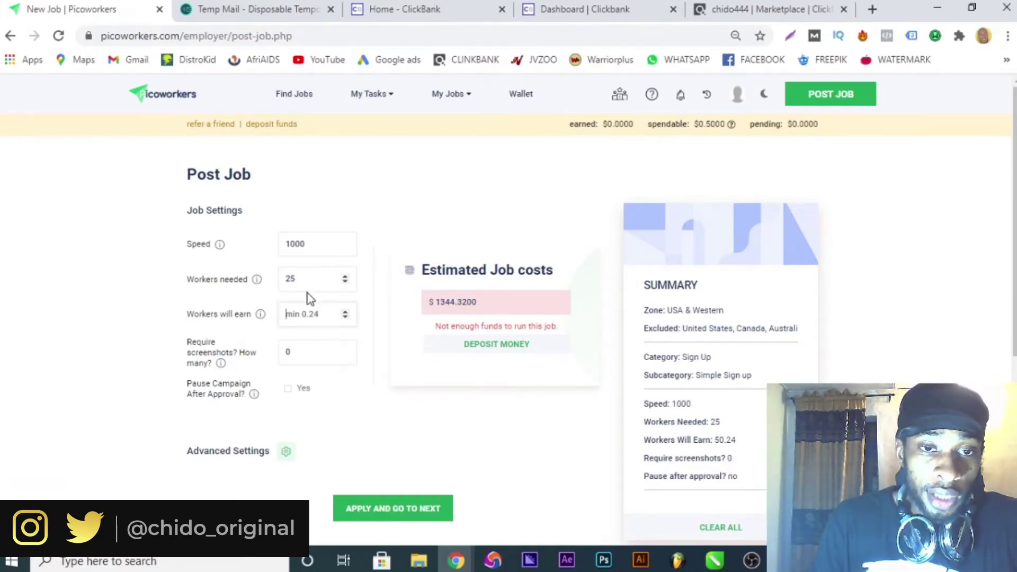
type("5")
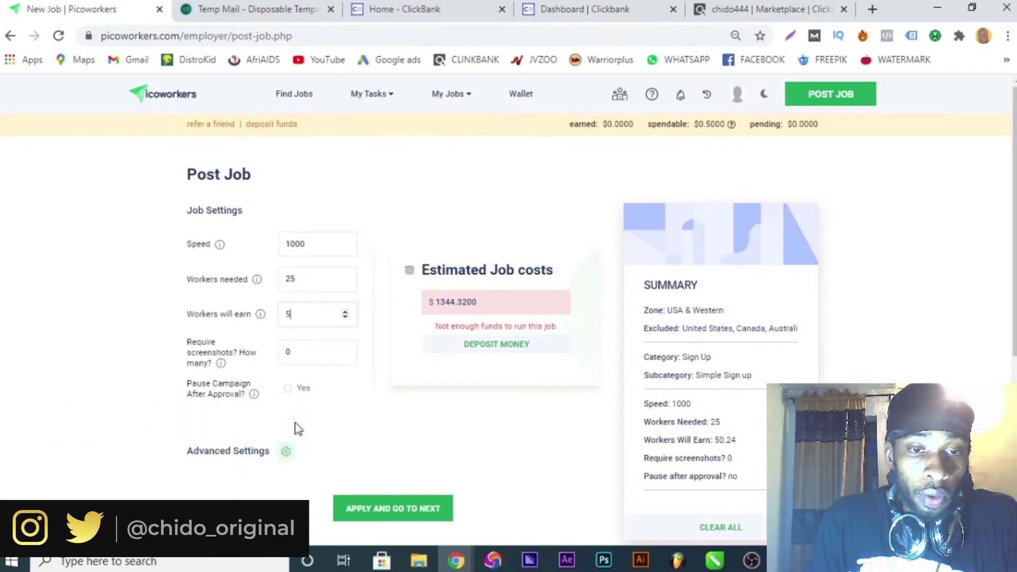
left_click(284, 458)
Change Time To Rate from 7 to 2 and submit the job settings.
scroll(291, 449, "down", 3)
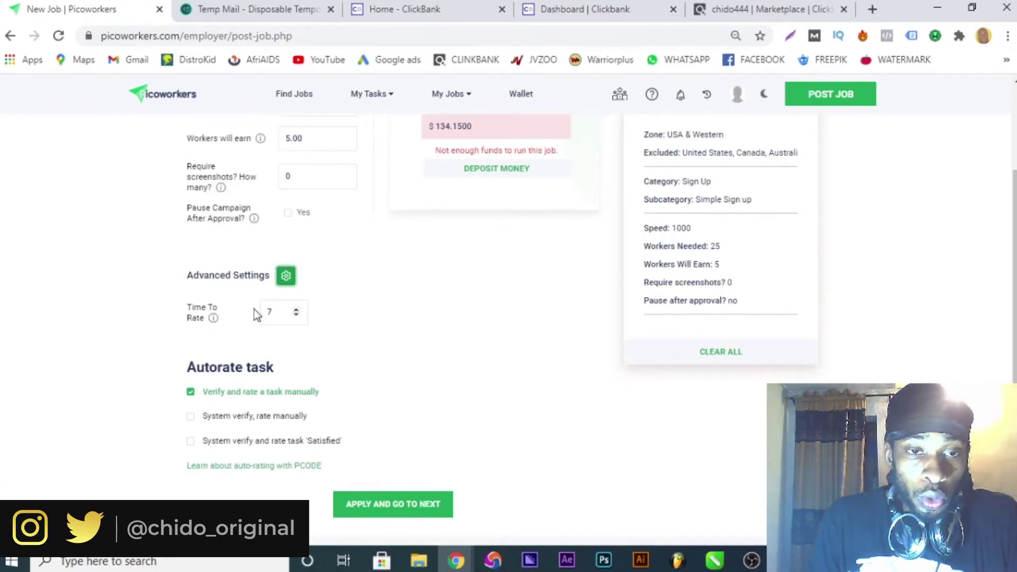
left_click(291, 322)
key("BackSpace")
type("2")
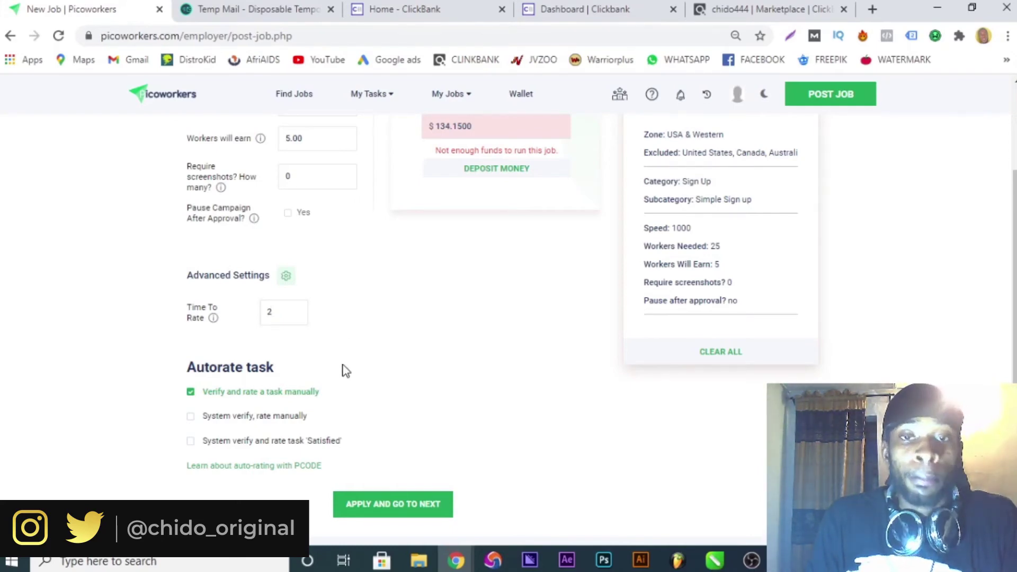
scroll(334, 357, "down", 3)
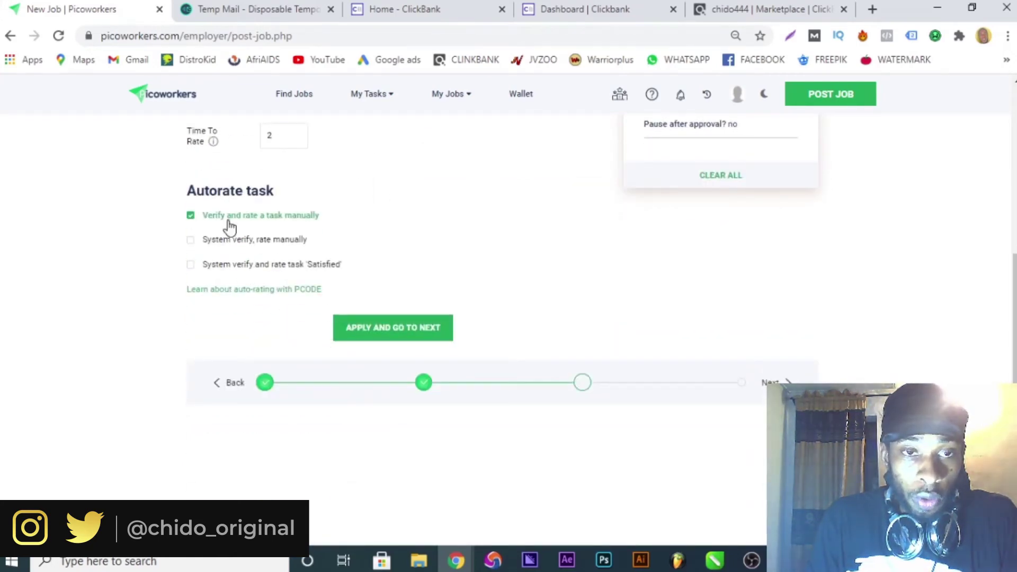
left_click(410, 328)
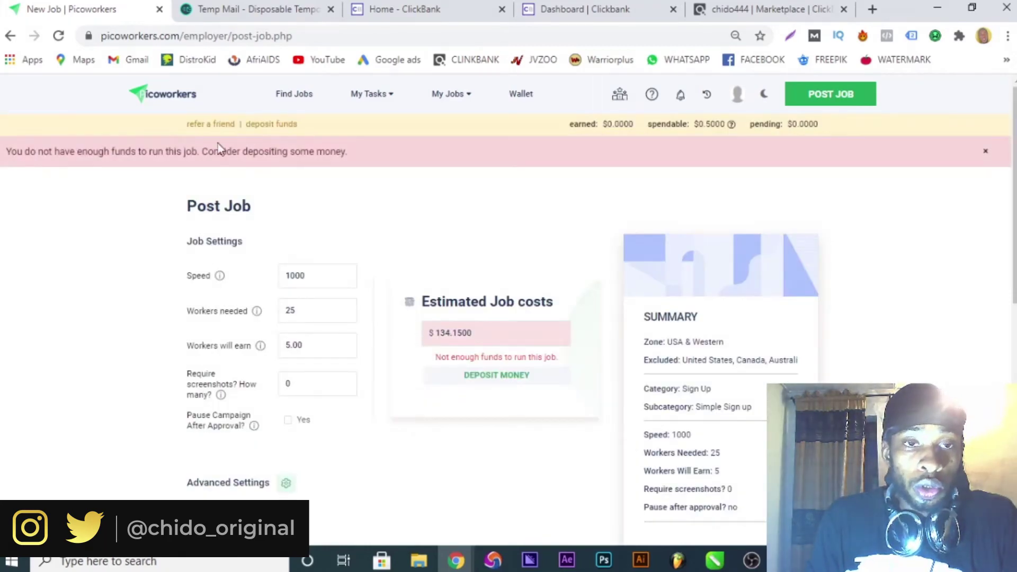
Select the $0.5000 spendable balance, then return to the worker payment field.
double_click(711, 122)
left_click_drag(712, 119, 695, 123)
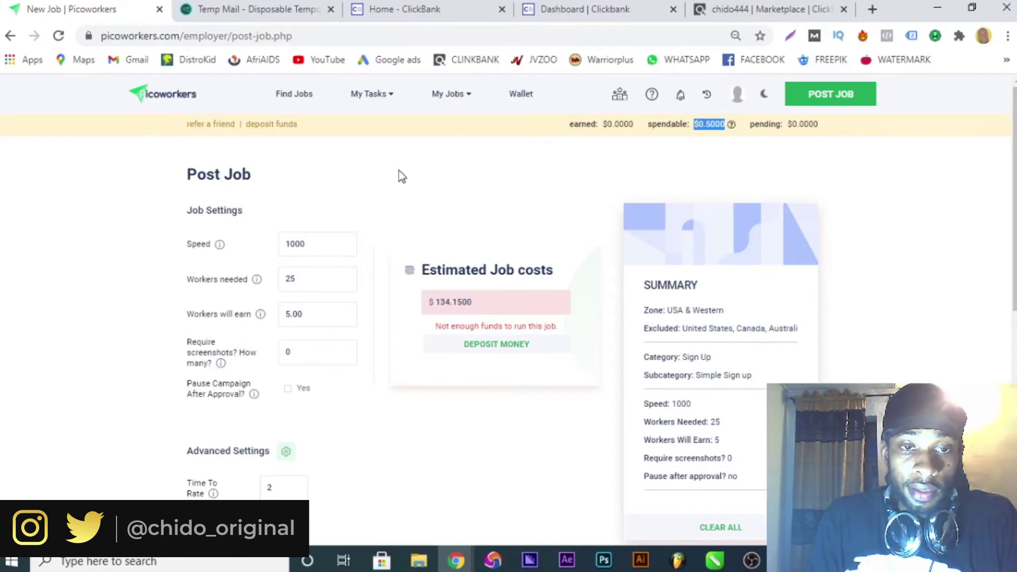
left_click(303, 317)
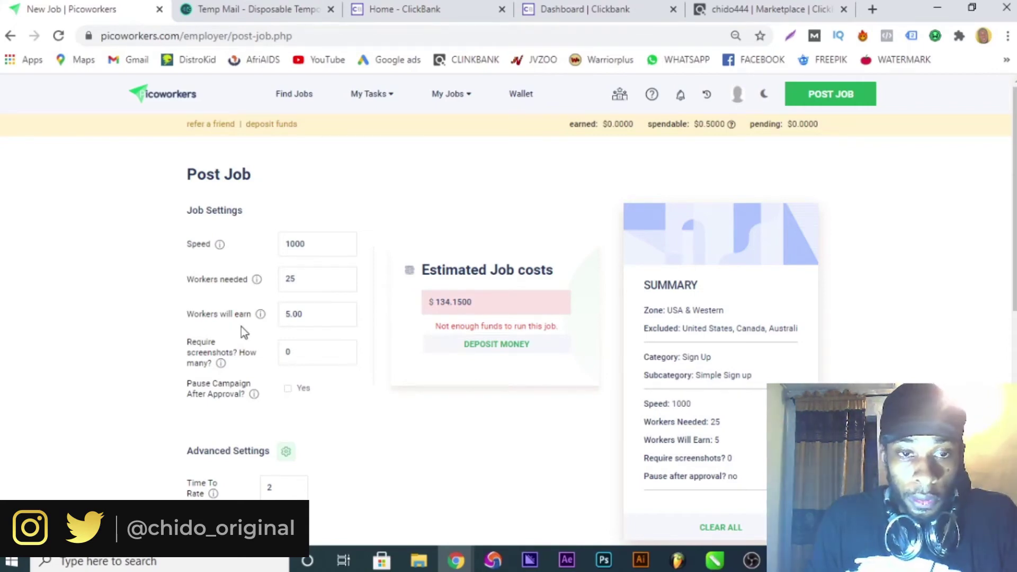
Replace the 5.00 worker payment with 0.04, submit, and scroll through the response.
left_click_drag(307, 314, 256, 325)
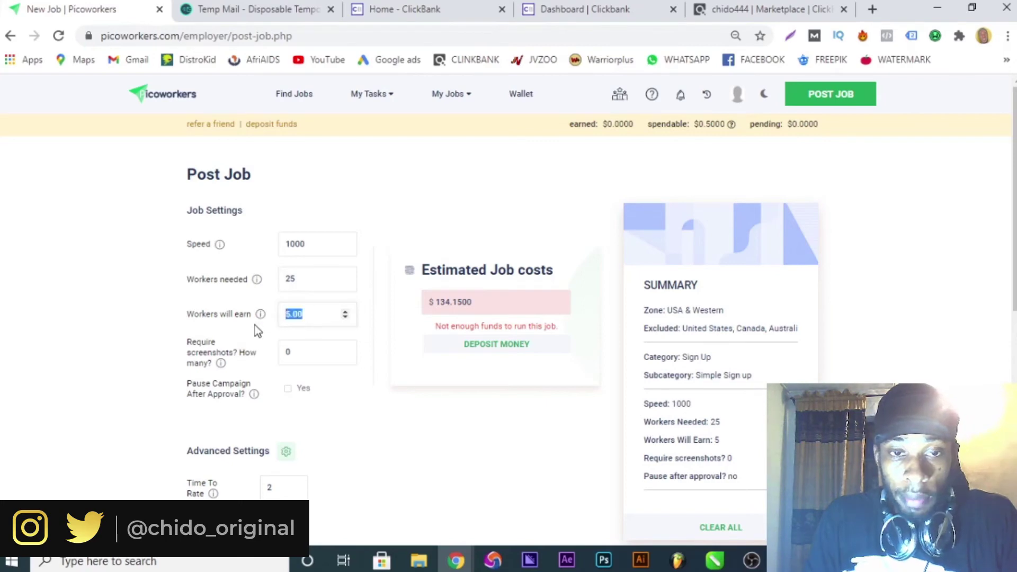
type("0.")
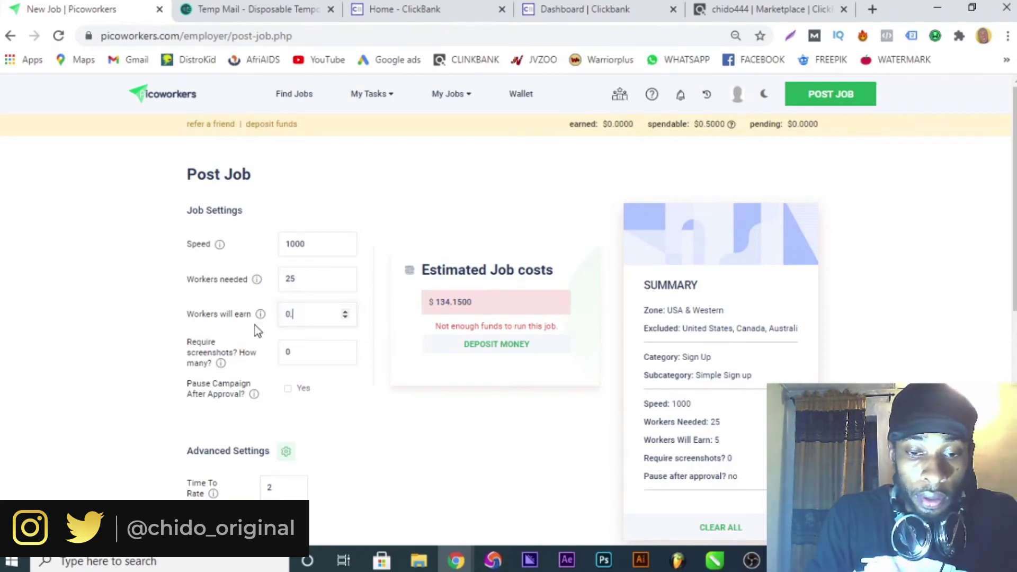
type("04")
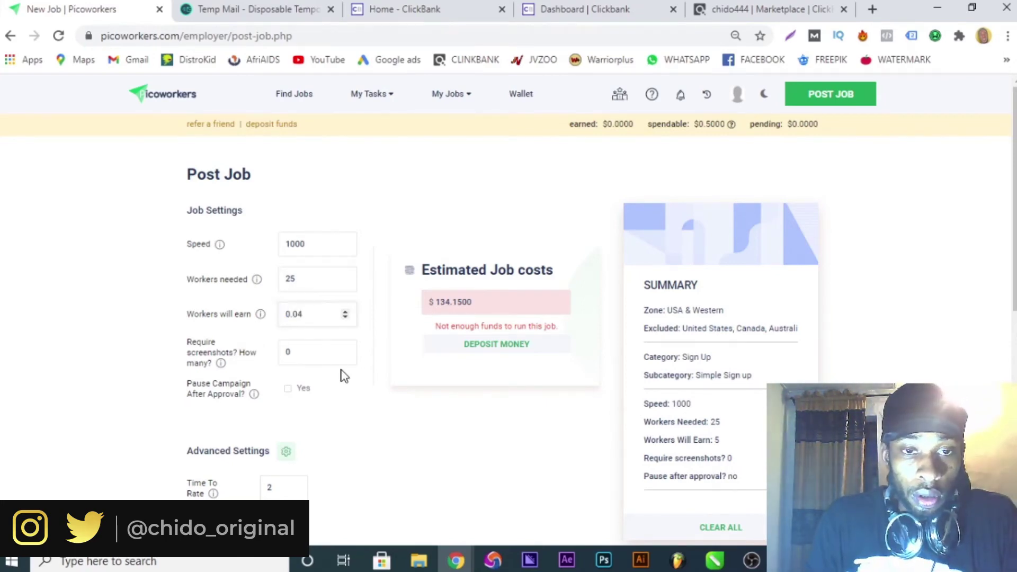
scroll(342, 371, "down", 3)
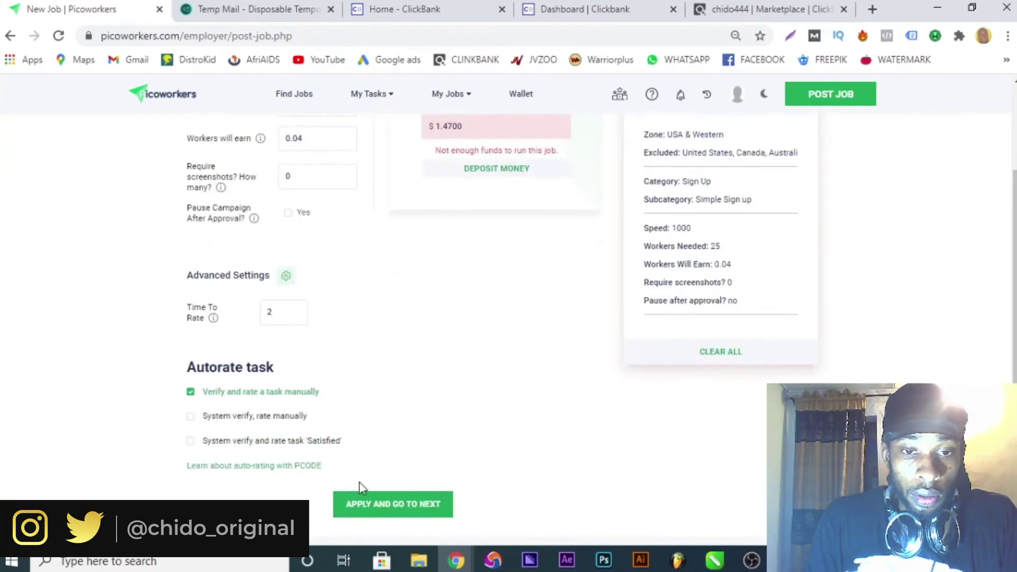
left_click(375, 506)
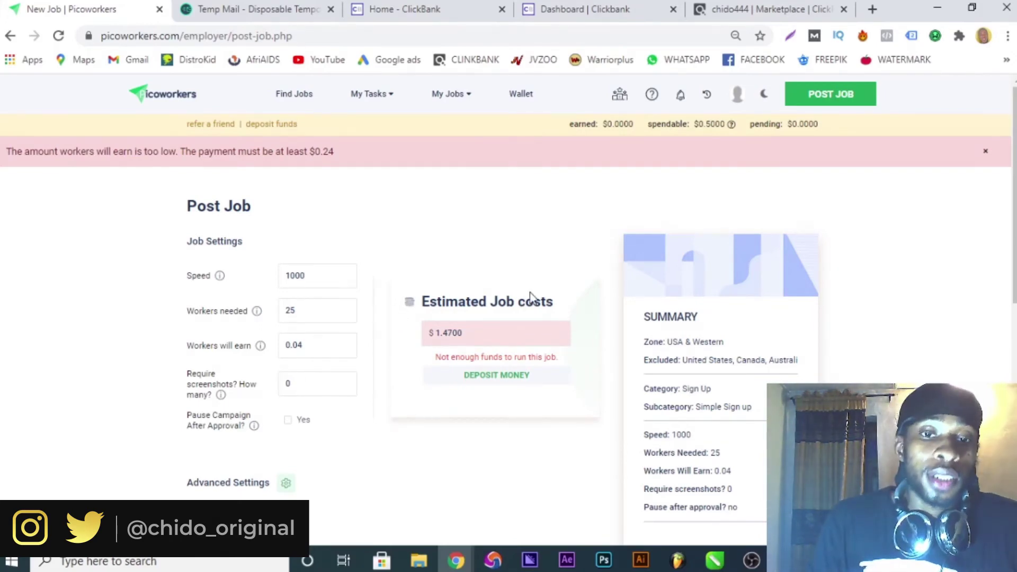
scroll(570, 295, "down", 3)
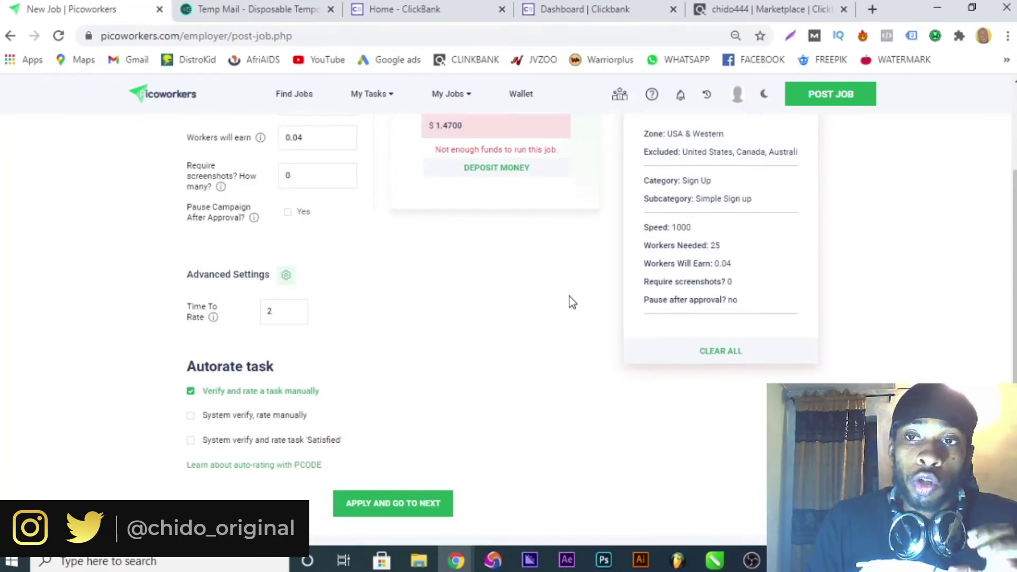
scroll(580, 283, "down", 3)
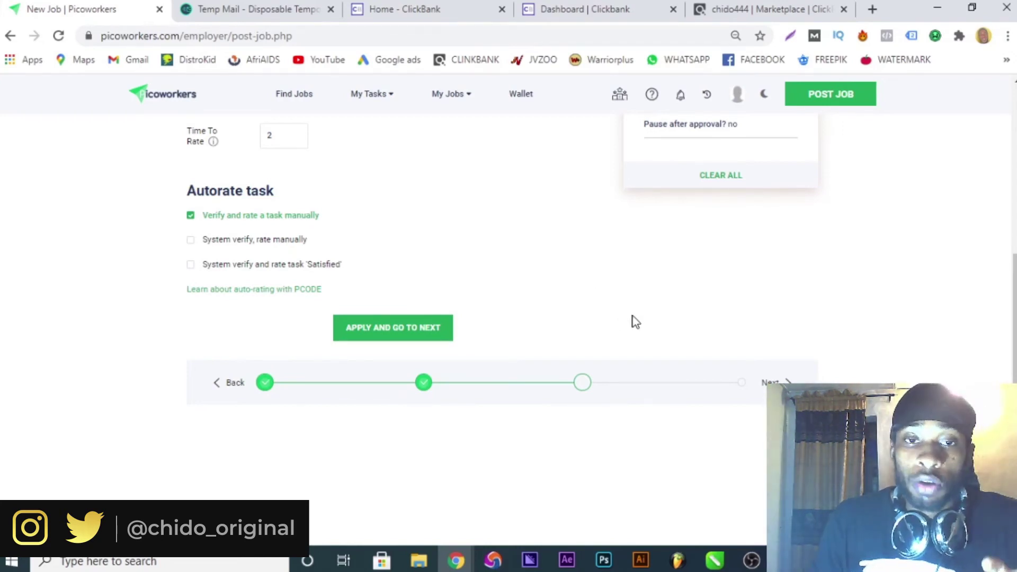
scroll(606, 316, "down", 2)
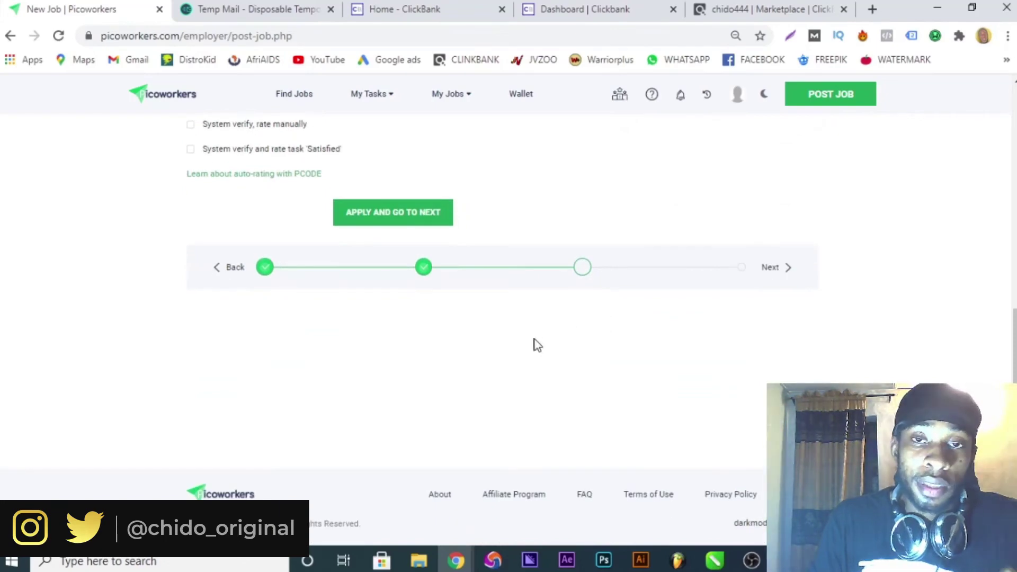
scroll(535, 339, "up", 2)
scroll(540, 324, "up", 1)
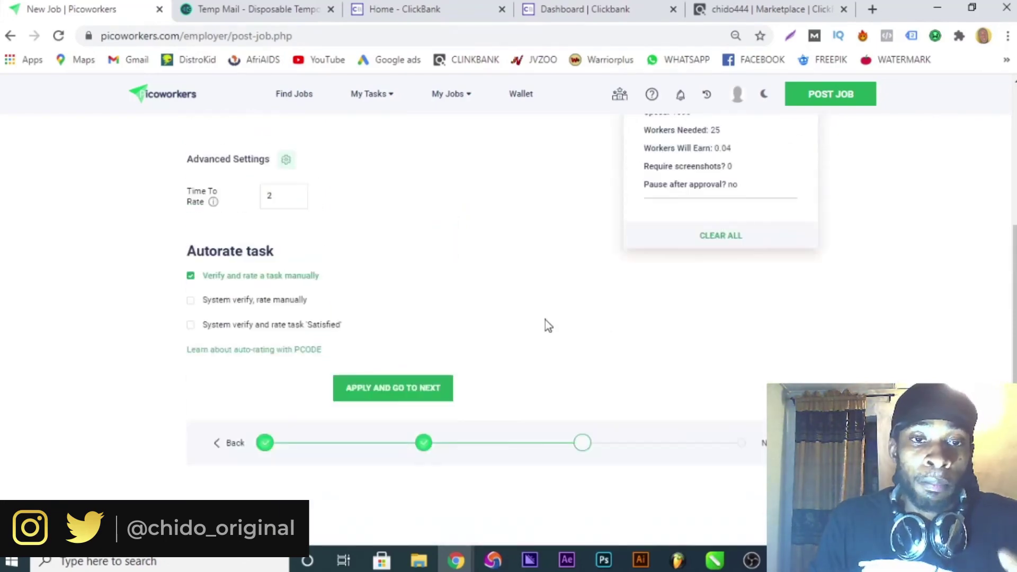
scroll(549, 334, "up", 5)
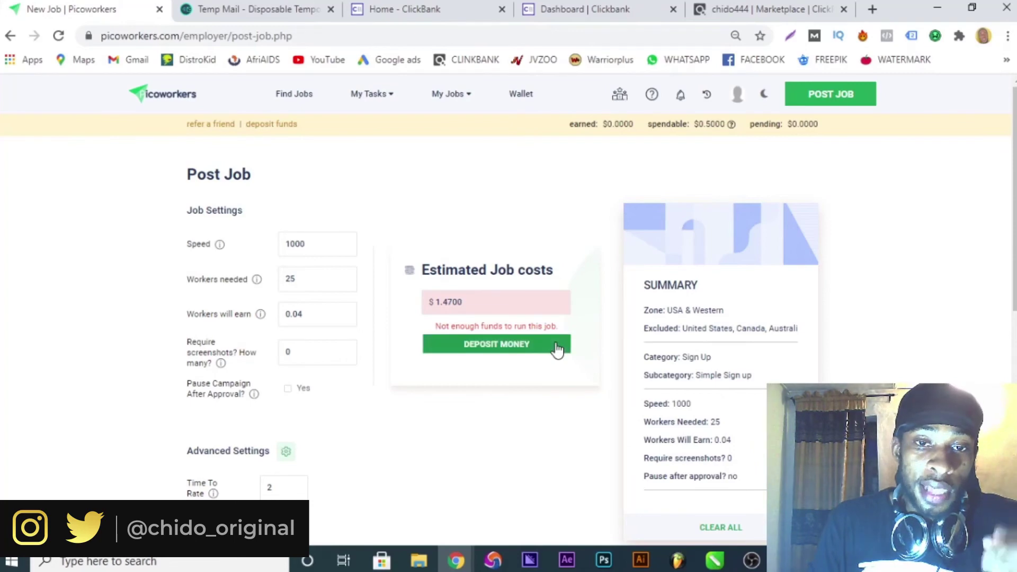
scroll(556, 348, "down", 3)
scroll(552, 329, "down", 3)
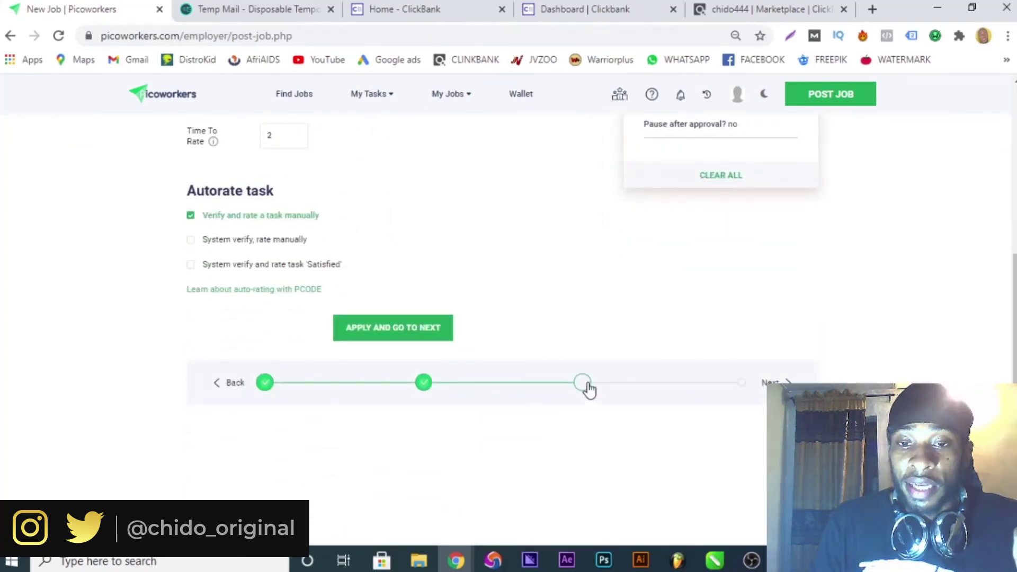
scroll(739, 343, "up", 6)
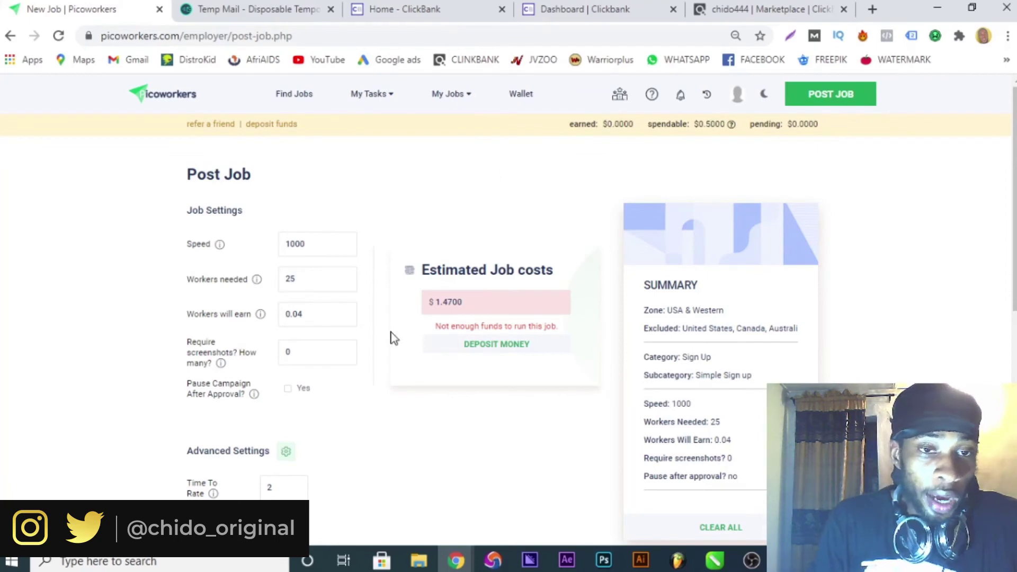
left_click_drag(313, 277, 237, 275)
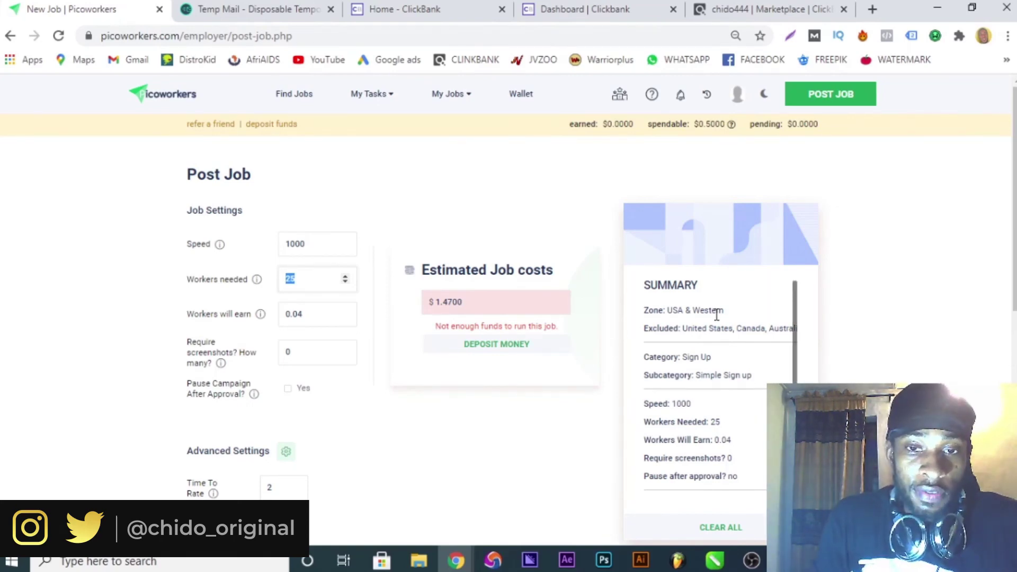
scroll(725, 330, "down", 3)
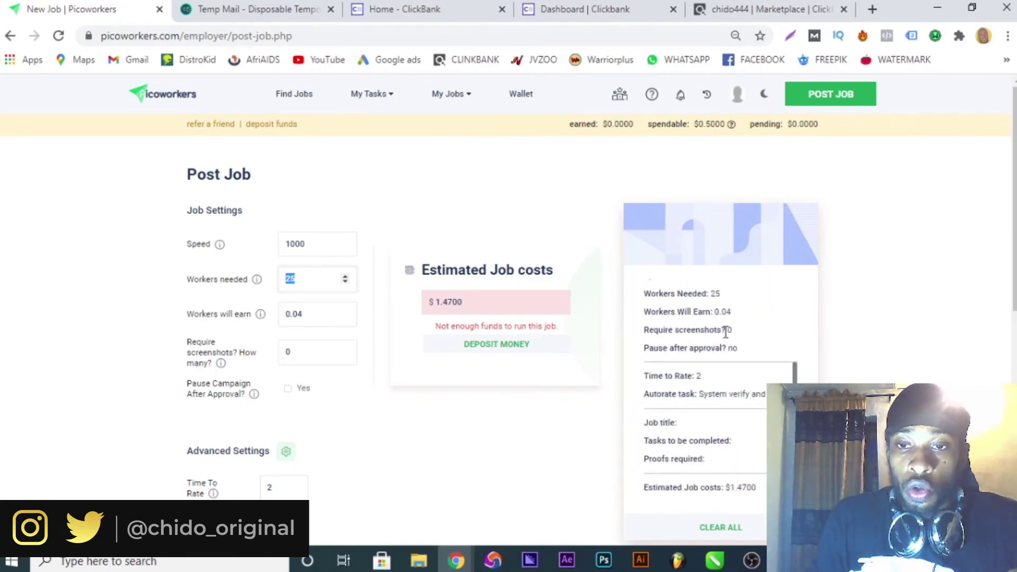
left_click(309, 288)
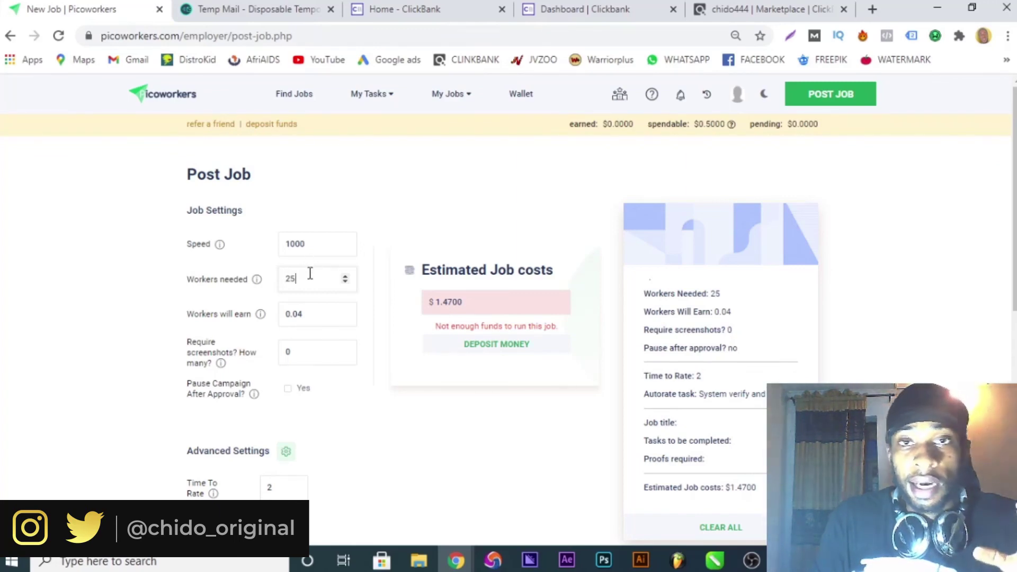
scroll(538, 224, "down", 3)
scroll(540, 226, "down", 5)
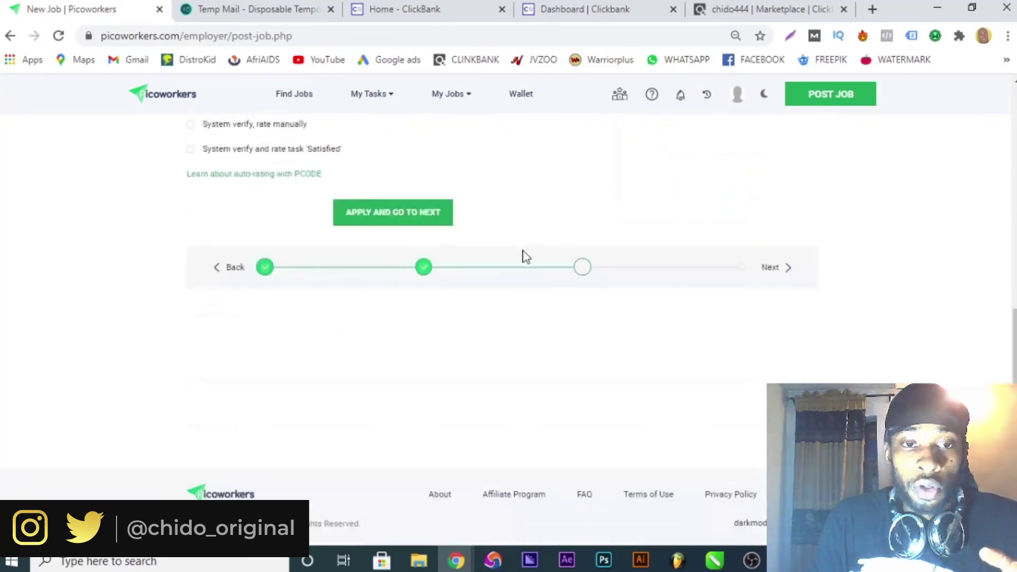